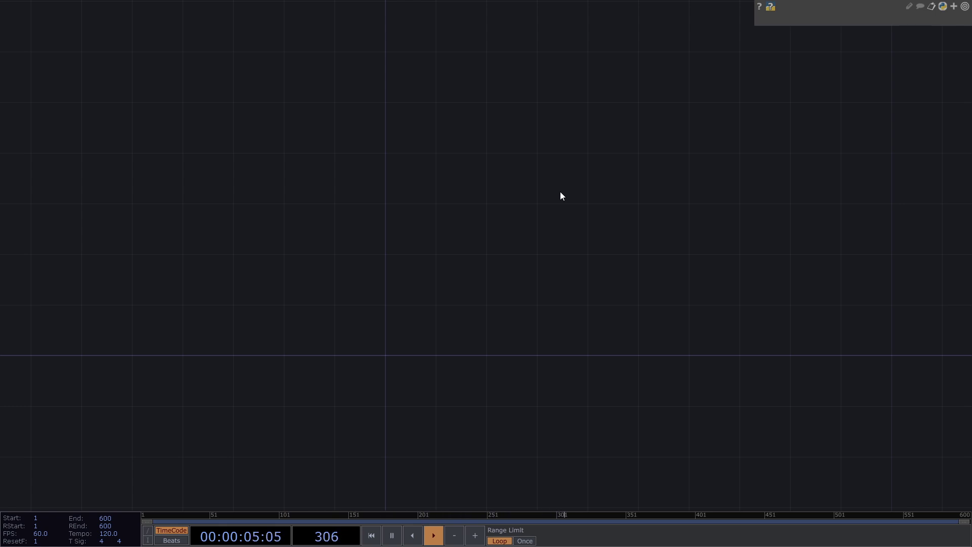
Pan across the empty network and bring up the OP Create dialog on the TOP page.
{"action": "left_click_drag", "start_coordinate": [627, 170], "coordinate": [575, 195]}
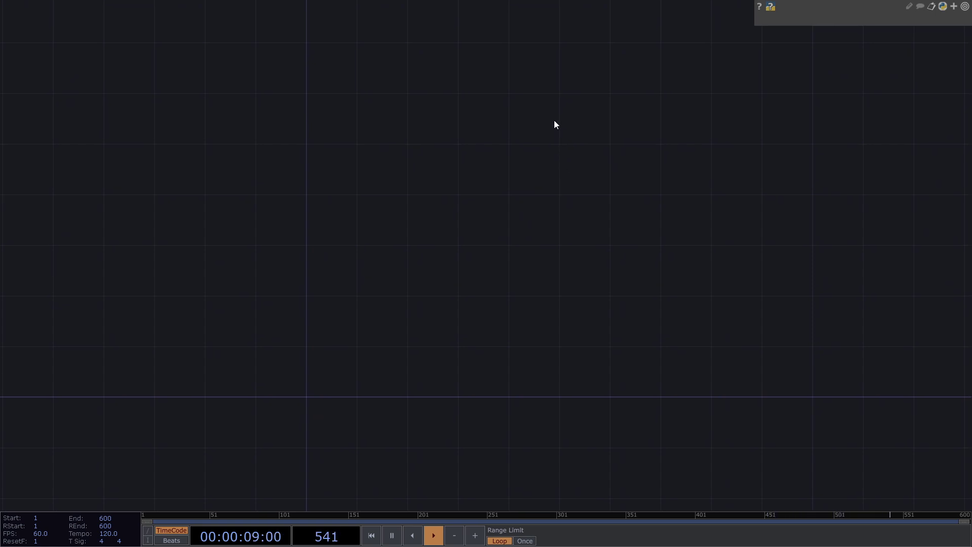
{"action": "key", "text": "Tab"}
Create a Rectangle TOP, rectangle1, with its Common resolution set to 1920 x 1080.
{"action": "type", "text": "re"}
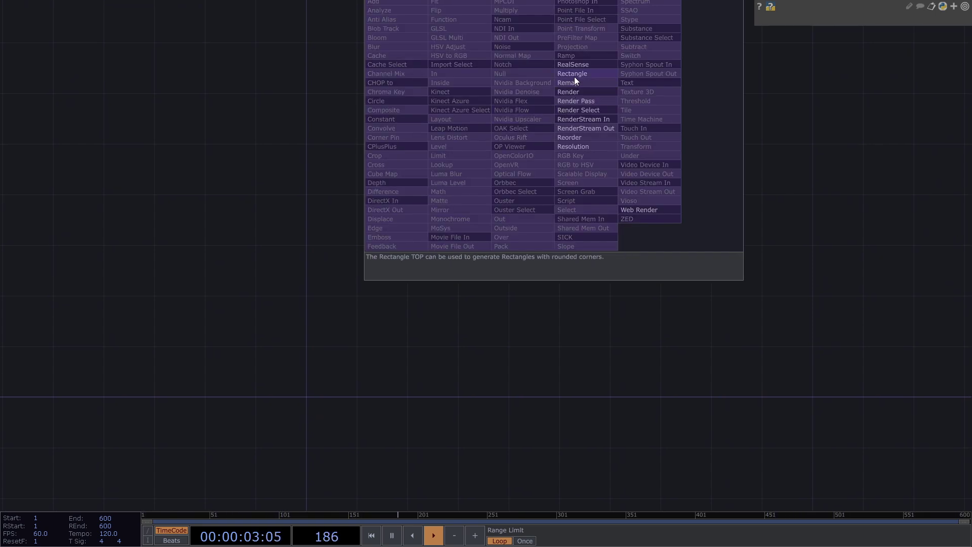
{"action": "left_click", "coordinate": [574, 76]}
{"action": "left_click", "coordinate": [509, 190]}
{"action": "scroll", "coordinate": [510, 190], "scroll_direction": "up", "scroll_amount": 5}
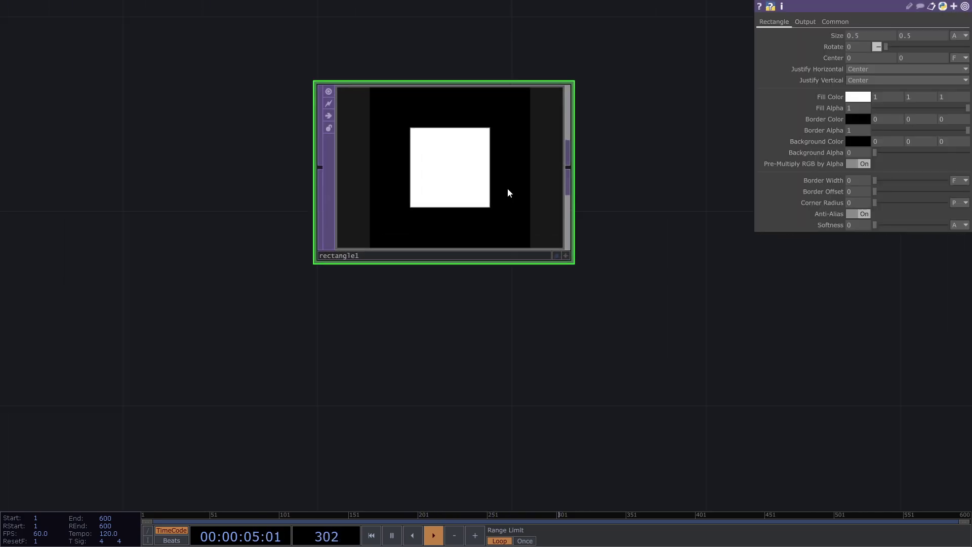
{"action": "left_click", "coordinate": [828, 23]}
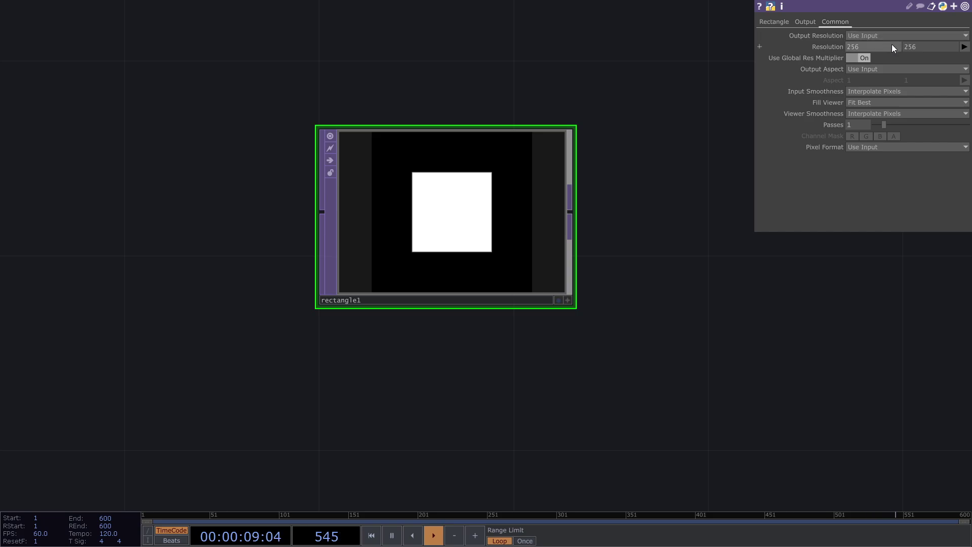
{"action": "left_click", "coordinate": [963, 46]}
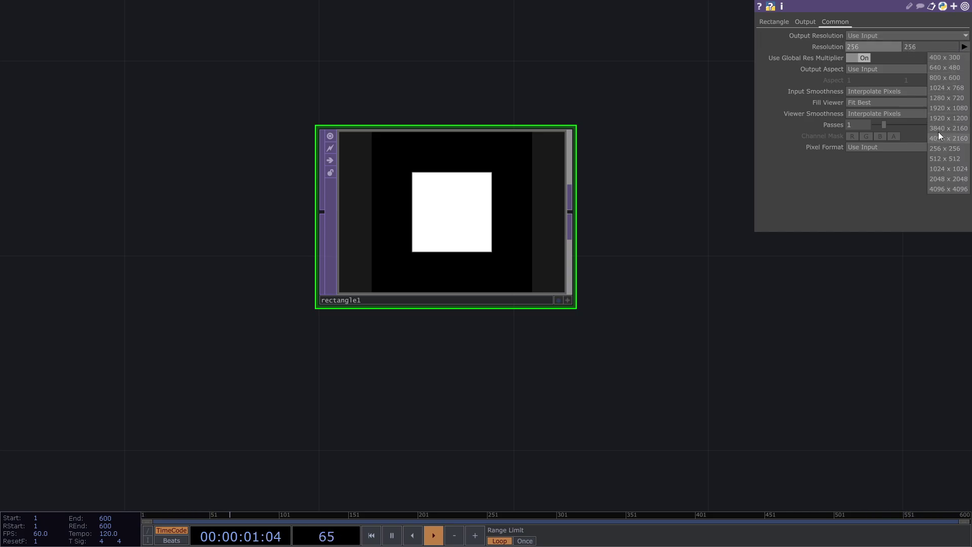
{"action": "left_click", "coordinate": [937, 107]}
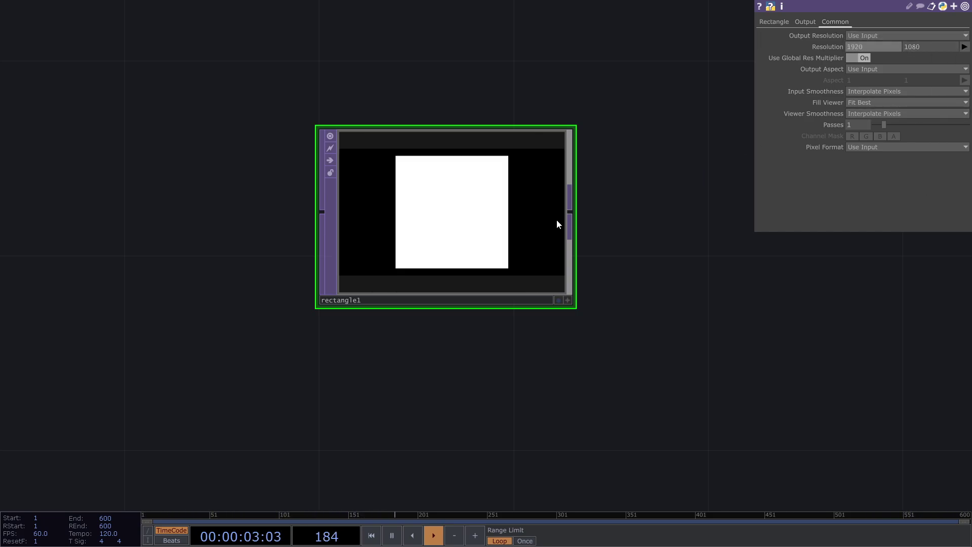
Move rectangle1 up-left, set its Size to 0.44, and copy-paste it as rectangle2.
{"action": "left_click_drag", "start_coordinate": [494, 238], "coordinate": [398, 189]}
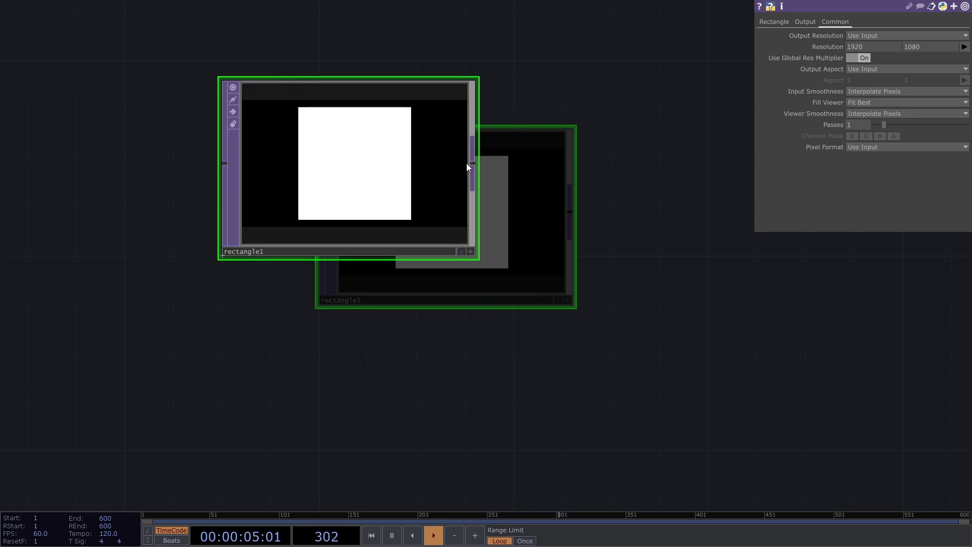
{"action": "left_click", "coordinate": [774, 21]}
{"action": "middle_click_drag", "start_coordinate": [838, 35], "coordinate": [863, 45]}
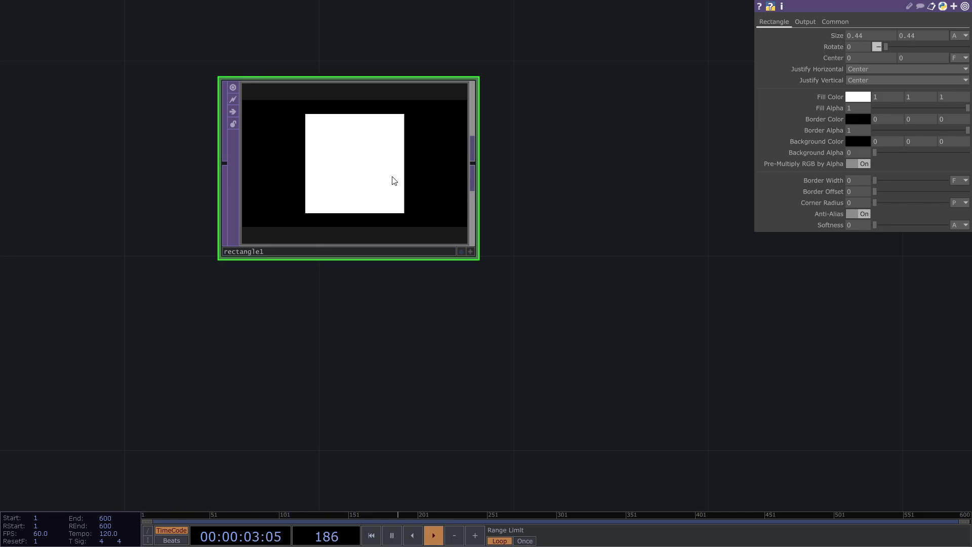
{"action": "key", "text": "ctrl+c"}
{"action": "key", "text": "ctrl+v"}
Place rectangle2 below rectangle1 and add a Composite TOP, comp1, to their right.
{"action": "left_click_drag", "start_coordinate": [363, 386], "coordinate": [369, 336]}
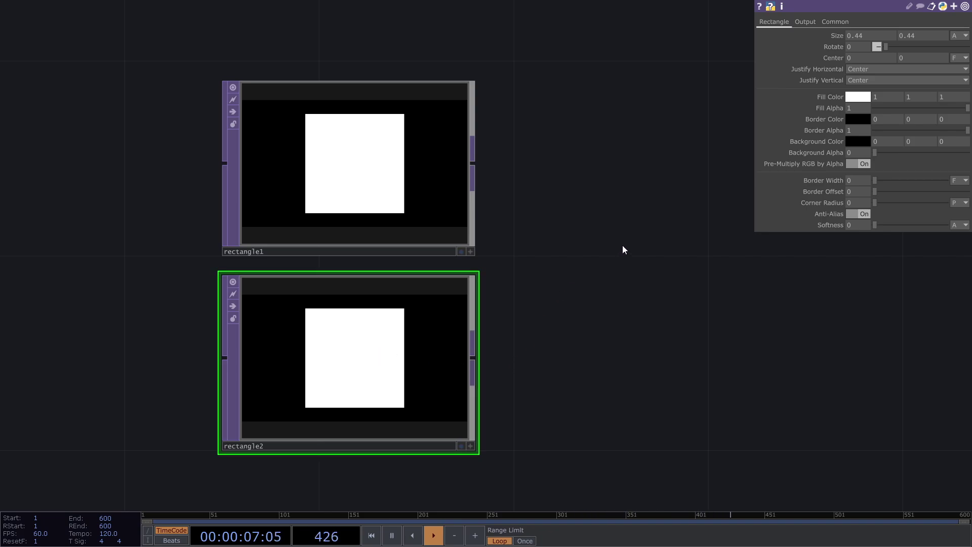
{"action": "key", "text": "Tab"}
{"action": "type", "text": "c"}
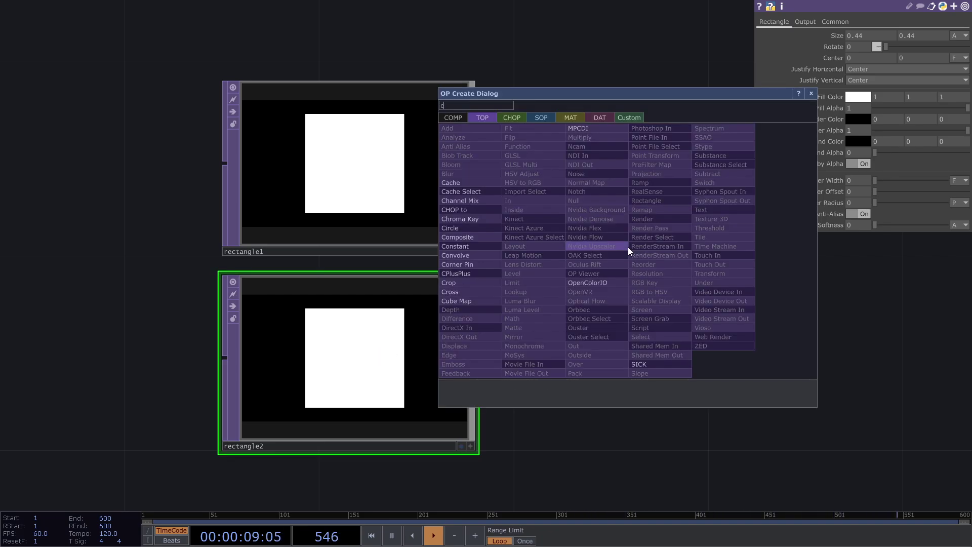
{"action": "left_click", "coordinate": [456, 246]}
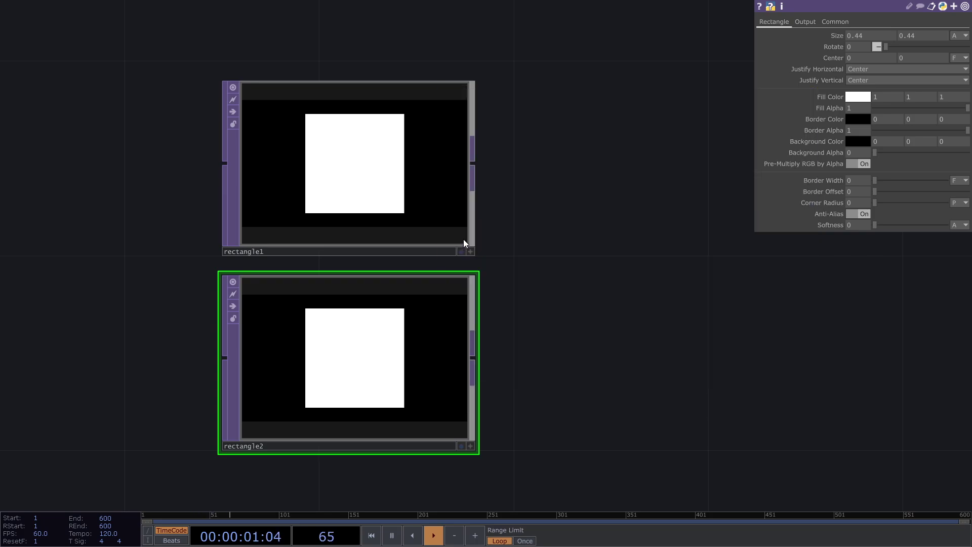
{"action": "left_click", "coordinate": [710, 273]}
Wire both rectangles into comp1 and set its Operation to Xor.
{"action": "left_click_drag", "start_coordinate": [548, 428], "coordinate": [428, 217]}
{"action": "left_click_drag", "start_coordinate": [472, 163], "coordinate": [568, 267]}
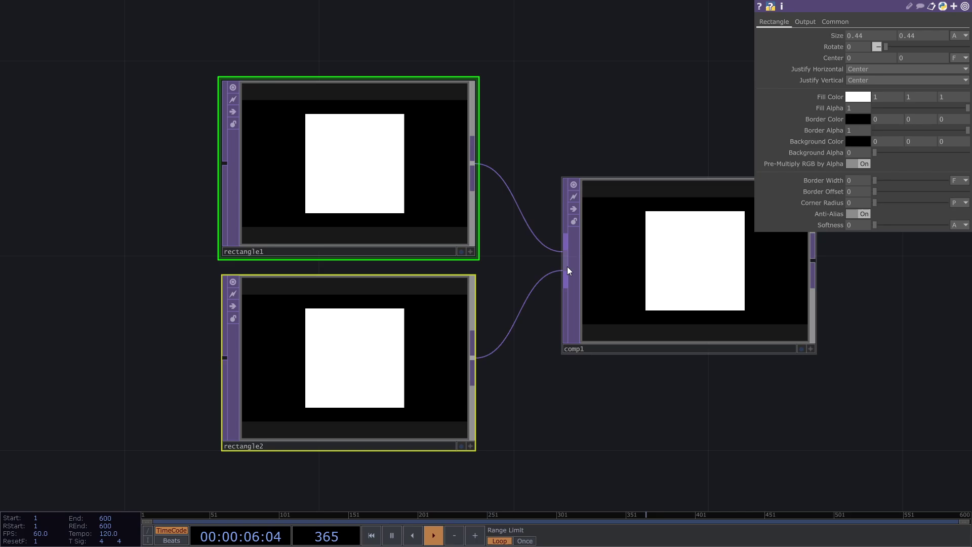
{"action": "left_click", "coordinate": [656, 285]}
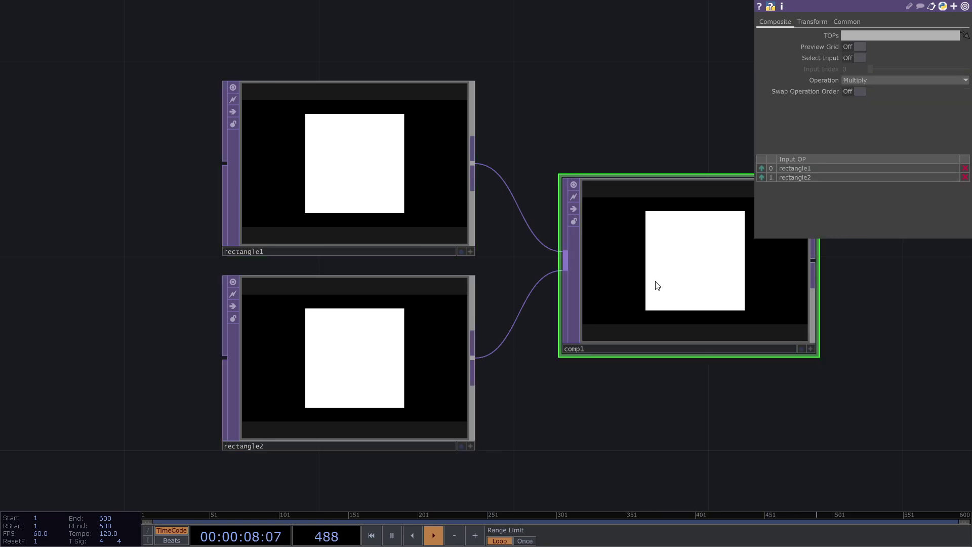
{"action": "left_click", "coordinate": [900, 81]}
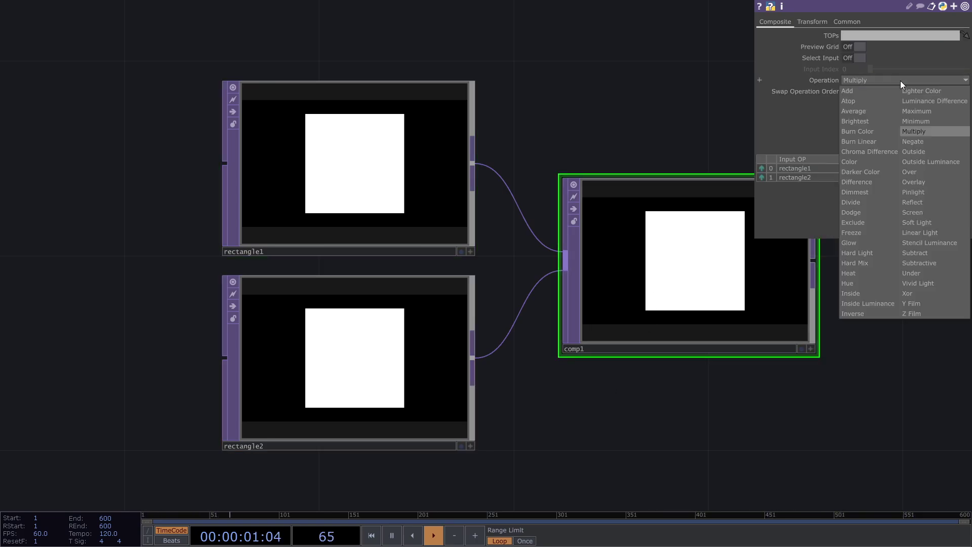
{"action": "left_click", "coordinate": [910, 293]}
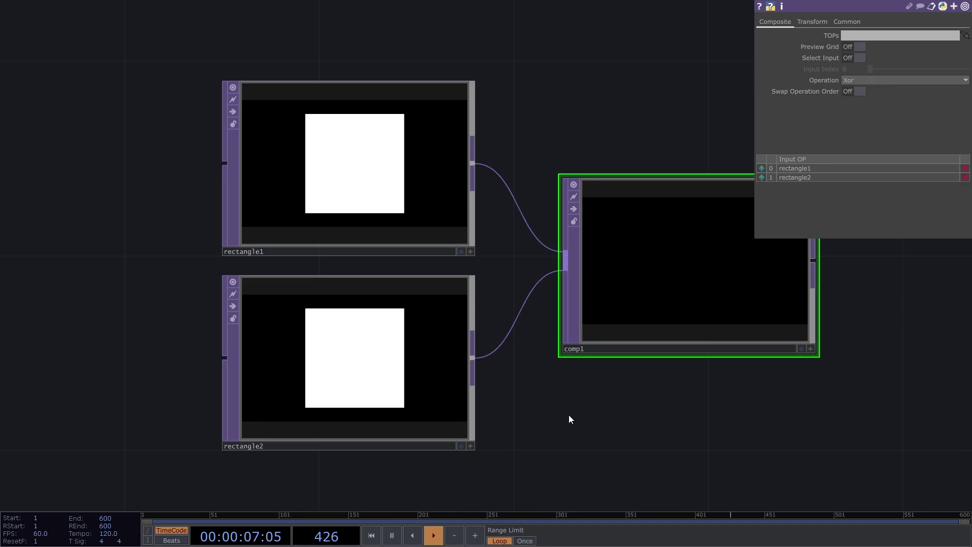
Give rectangle2 Center X 0.19 and Size 0.27, then move comp1 lower.
{"action": "left_click_drag", "start_coordinate": [569, 419], "coordinate": [285, 354]}
{"action": "left_click", "coordinate": [285, 354]}
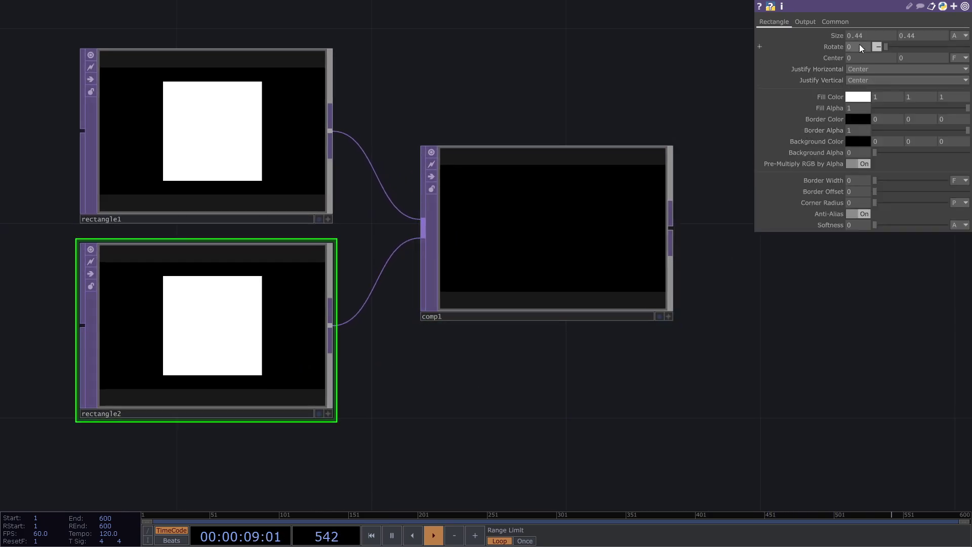
{"action": "middle_click_drag", "start_coordinate": [864, 59], "coordinate": [846, 47]}
{"action": "left_click", "coordinate": [278, 159]}
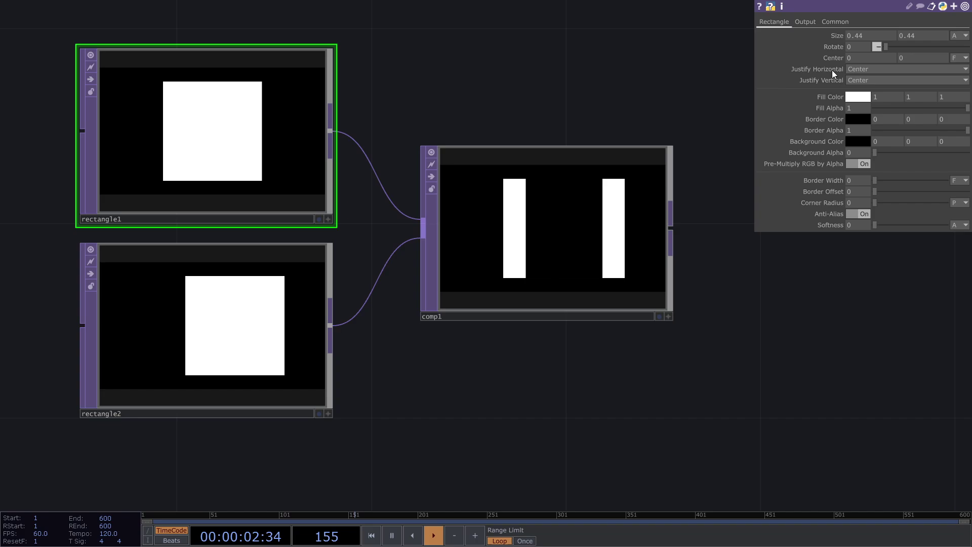
{"action": "left_click", "coordinate": [164, 406]}
{"action": "middle_click_drag", "start_coordinate": [840, 37], "coordinate": [879, 47]}
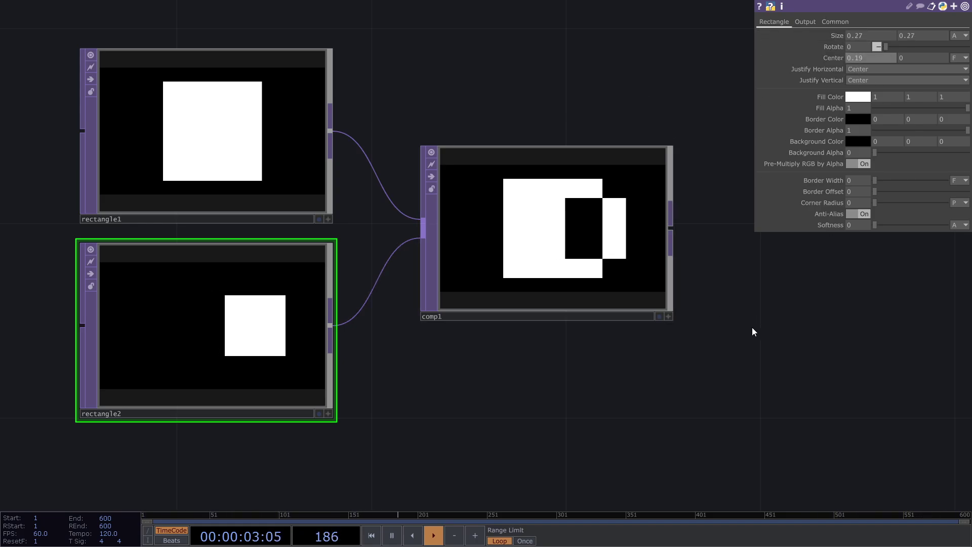
{"action": "left_click_drag", "start_coordinate": [589, 224], "coordinate": [589, 321]}
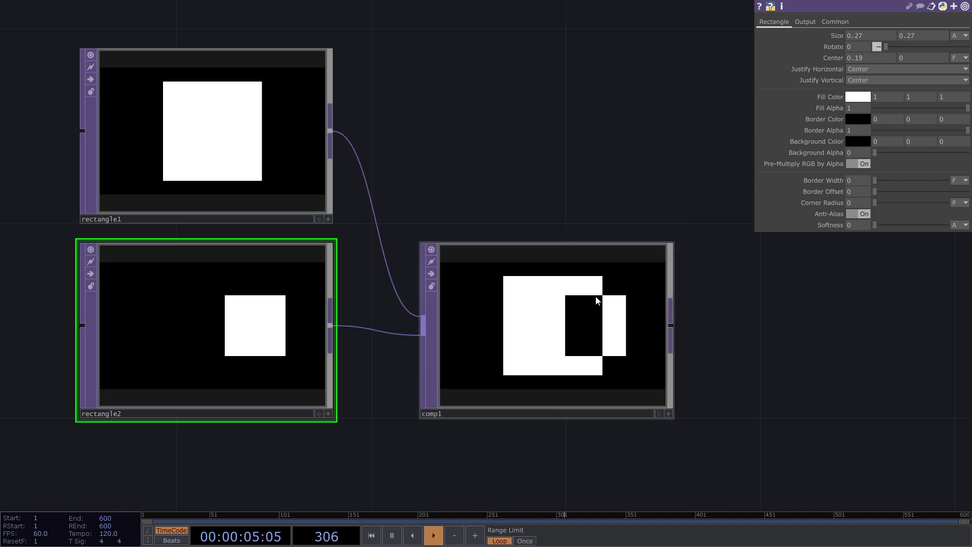
Create an Animation COMP, animation1, above the rectangles from the COMP page.
{"action": "scroll", "coordinate": [569, 213], "scroll_direction": "up", "scroll_amount": 5}
{"action": "scroll", "coordinate": [569, 212], "scroll_direction": "right", "scroll_amount": 5}
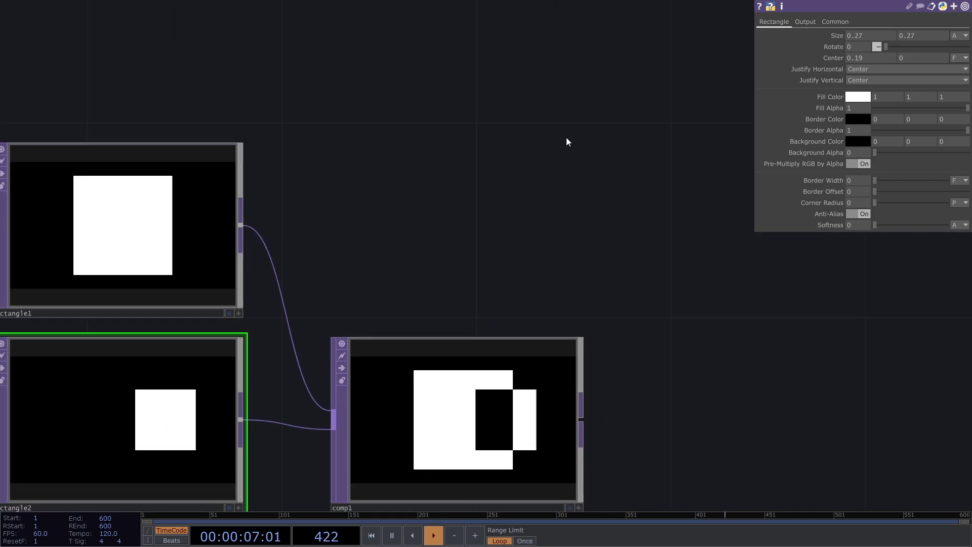
{"action": "key", "text": "Tab"}
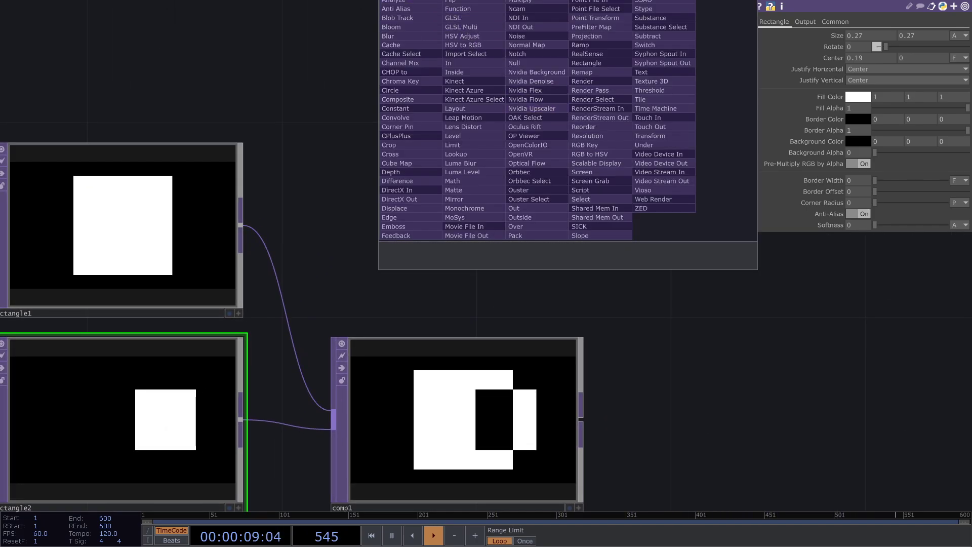
{"action": "key", "text": "shift+Tab"}
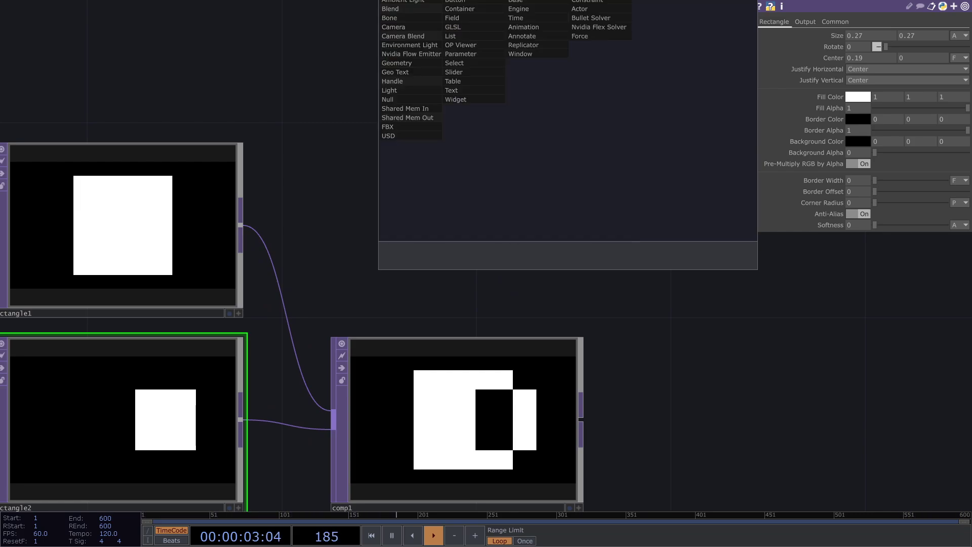
{"action": "left_click", "coordinate": [540, 26]}
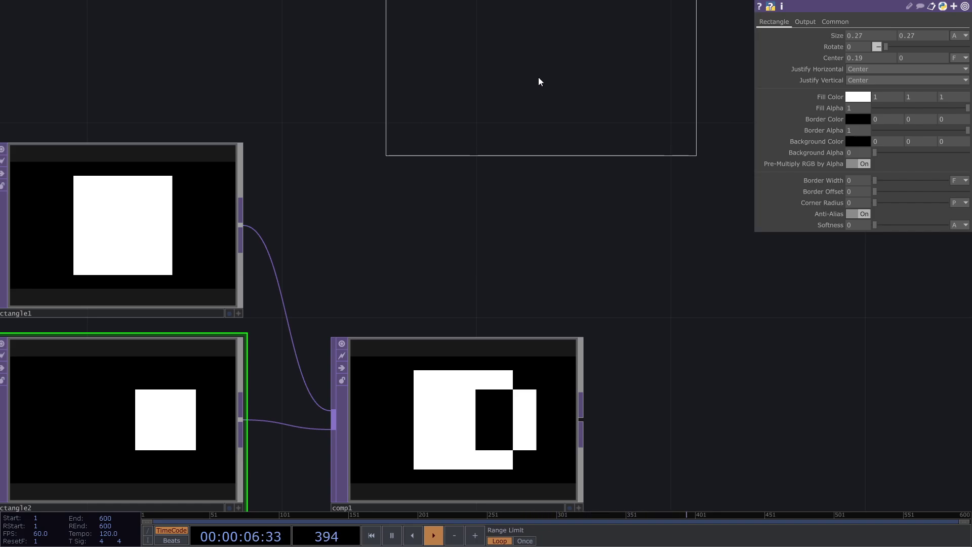
{"action": "left_click", "coordinate": [510, 144]}
{"action": "left_click_drag", "start_coordinate": [736, 237], "coordinate": [766, 269]}
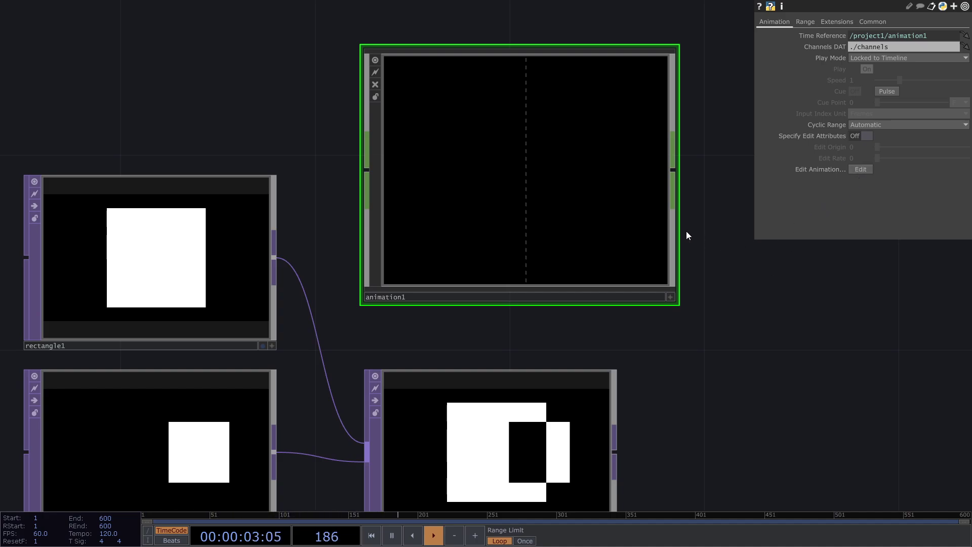
Open animation1's Animation Editor, then close the editor pane again.
{"action": "left_click", "coordinate": [852, 171]}
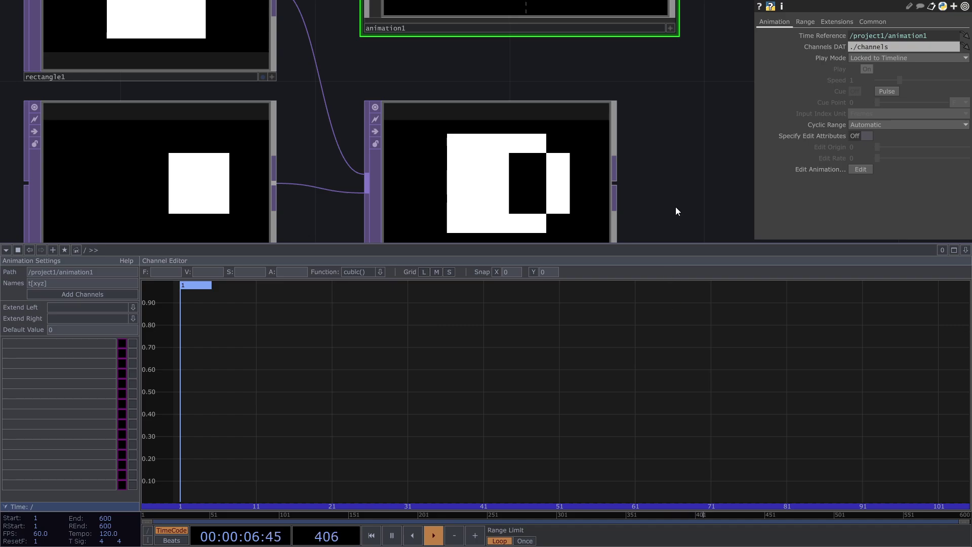
{"action": "left_click", "coordinate": [966, 251]}
{"action": "left_click", "coordinate": [896, 326]}
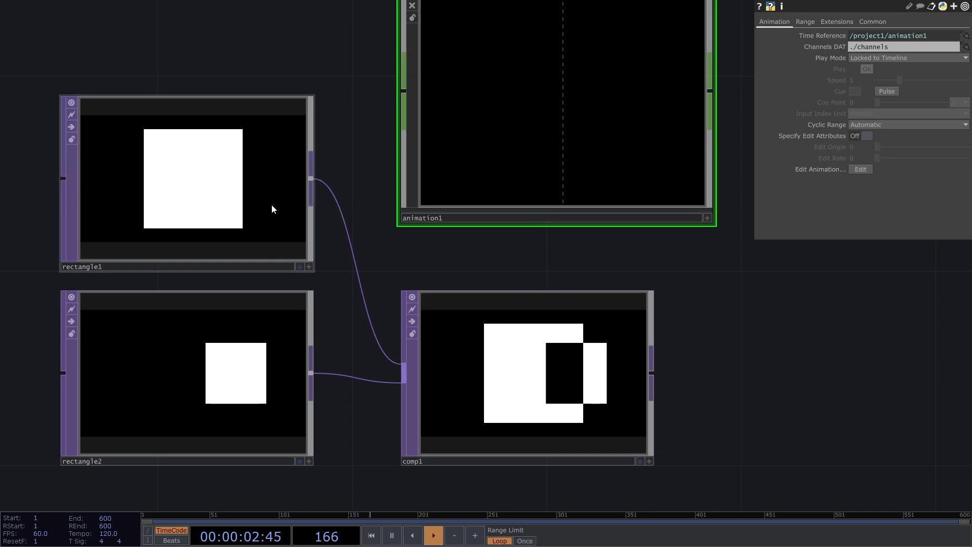
Select rectangle2 and slide its Center X back to 0.
{"action": "left_click", "coordinate": [210, 384]}
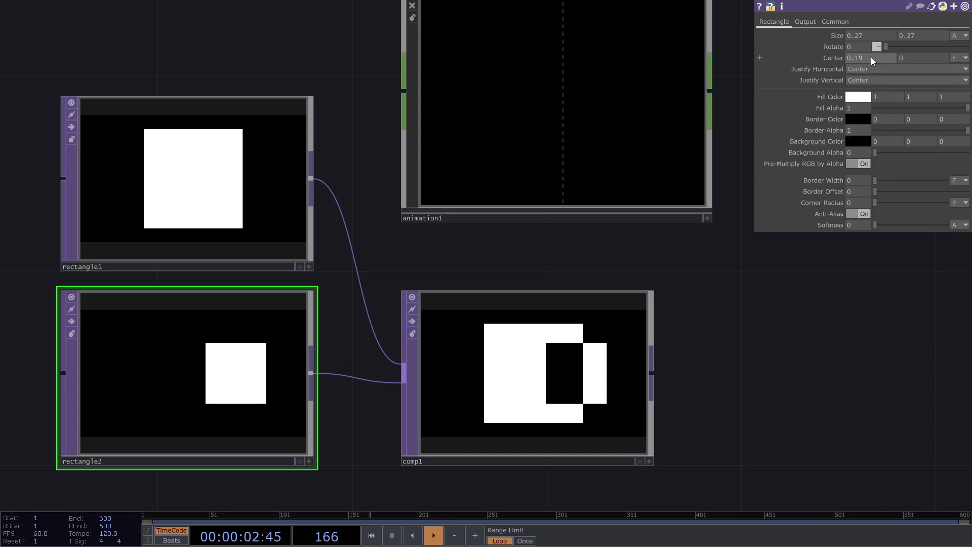
{"action": "mouse_move", "coordinate": [871, 58]}
{"action": "middle_mouse_down"}
{"action": "mouse_move", "coordinate": [843, 55]}
{"action": "mouse_move", "coordinate": [872, 48]}
{"action": "middle_mouse_up"}
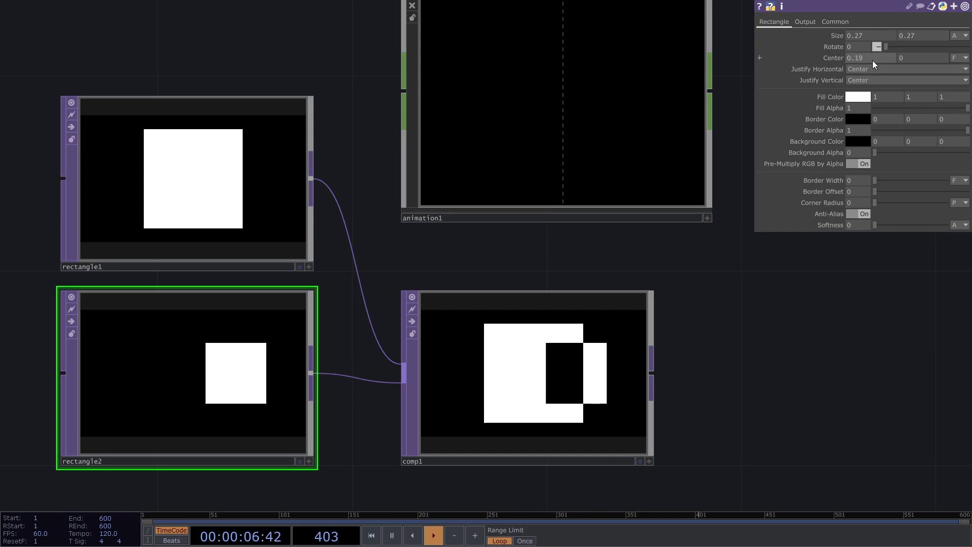
{"action": "middle_click_drag", "start_coordinate": [868, 62], "coordinate": [868, 57]}
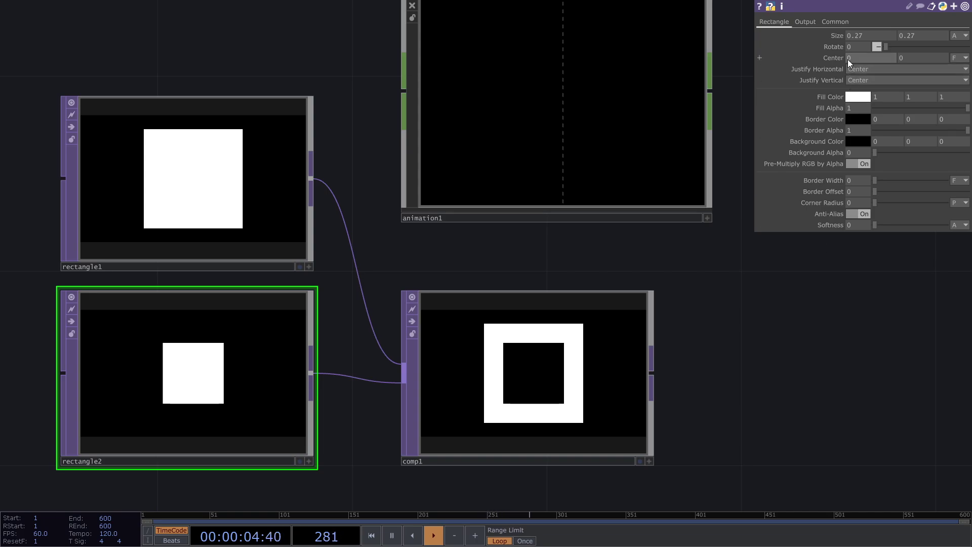
Keyframe rectangle2's Center parameter in animation1 via Keyframe Parameter In > Animation in Keyframer.
{"action": "right_click", "coordinate": [861, 59]}
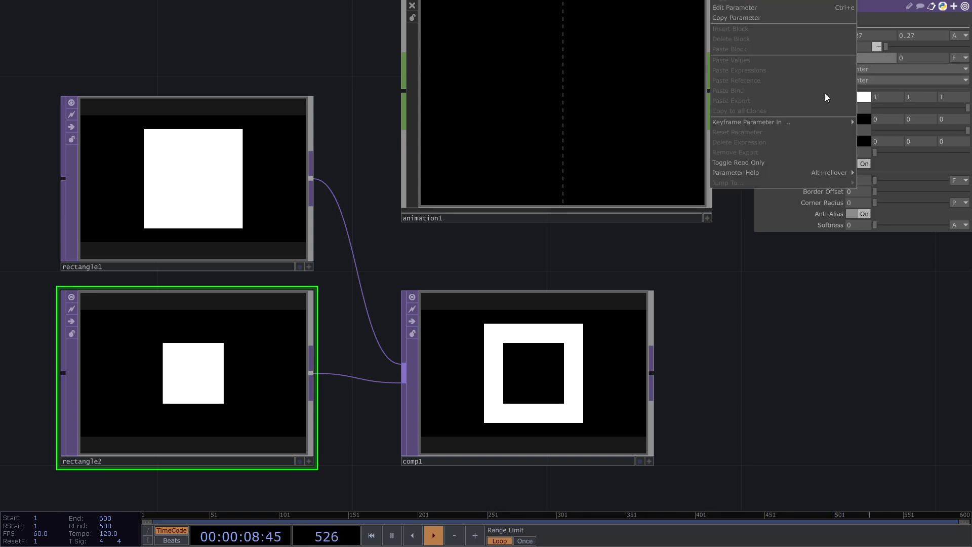
{"action": "mouse_move", "coordinate": [773, 124]}
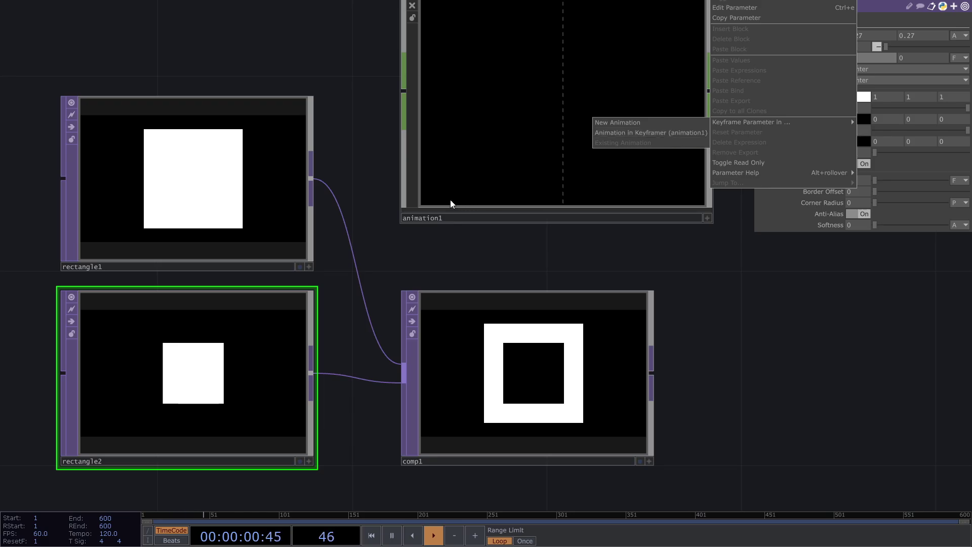
{"action": "left_click", "coordinate": [615, 134]}
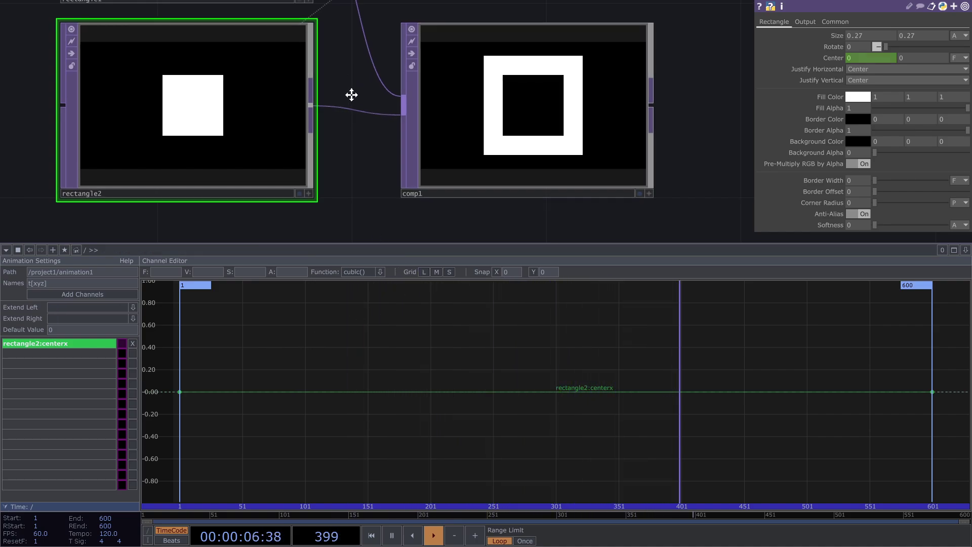
Bring rectangle1 into view, select it, and open its Center parameter's context menu.
{"action": "scroll", "coordinate": [350, 99], "scroll_direction": "up", "scroll_amount": 3}
{"action": "scroll", "coordinate": [350, 99], "scroll_direction": "down", "scroll_amount": 4}
{"action": "scroll", "coordinate": [350, 99], "scroll_direction": "down", "scroll_amount": 2}
{"action": "left_click_drag", "start_coordinate": [378, 33], "coordinate": [378, 101]}
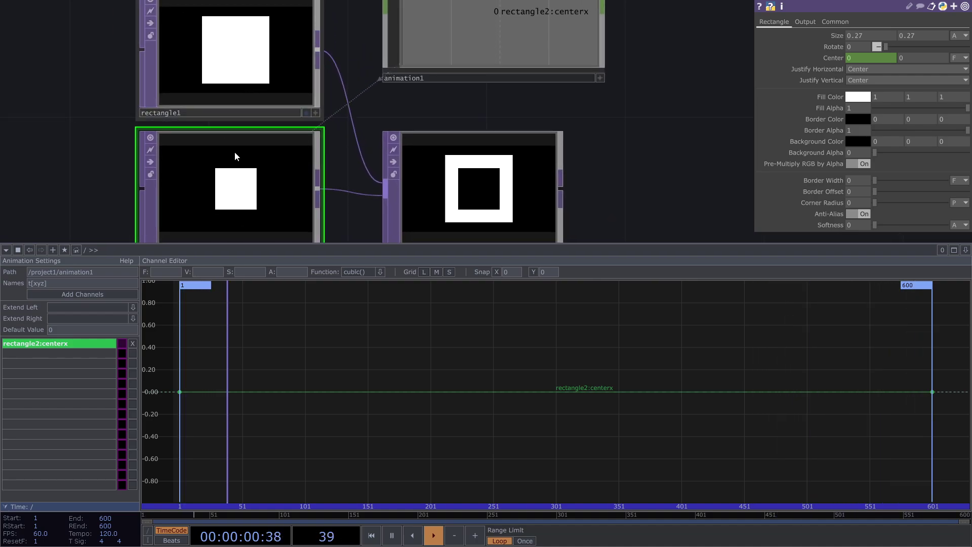
{"action": "left_click", "coordinate": [227, 63]}
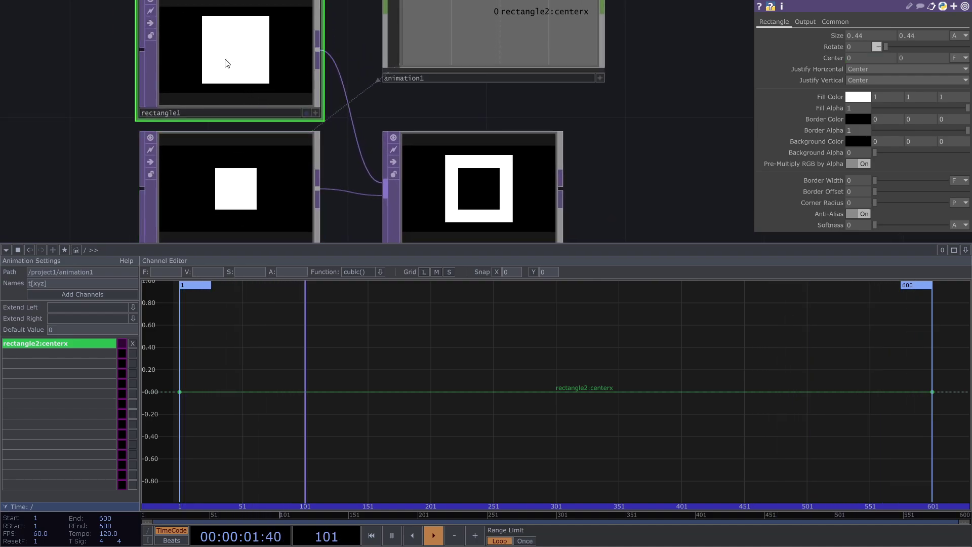
{"action": "right_click", "coordinate": [856, 58]}
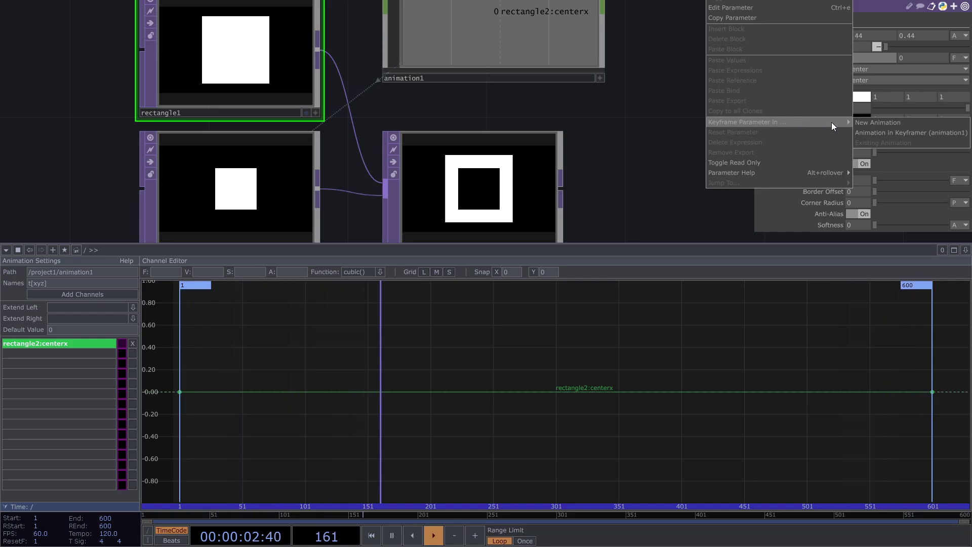
Keyframe rectangle1's Center X in animation1 and view each centerx curve in turn.
{"action": "left_click", "coordinate": [890, 134]}
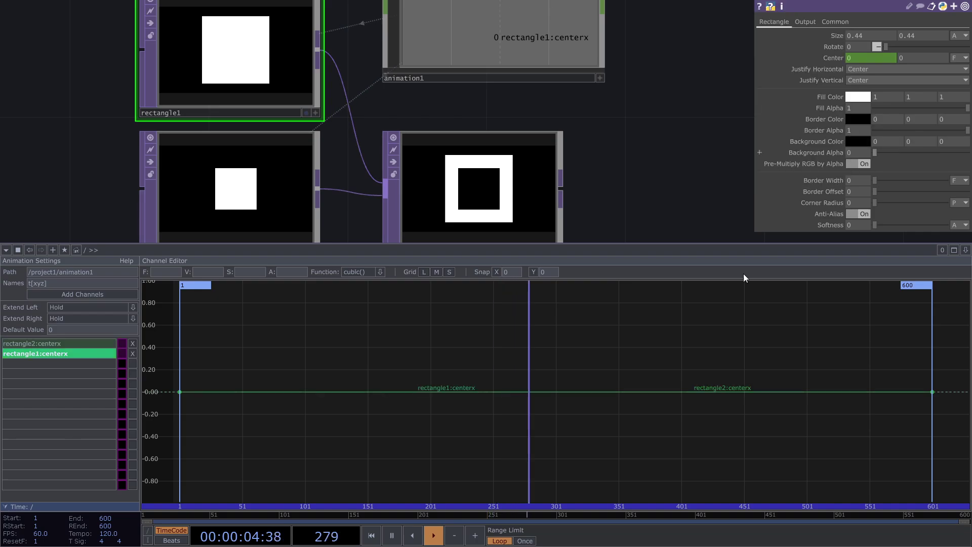
{"action": "left_click", "coordinate": [42, 367]}
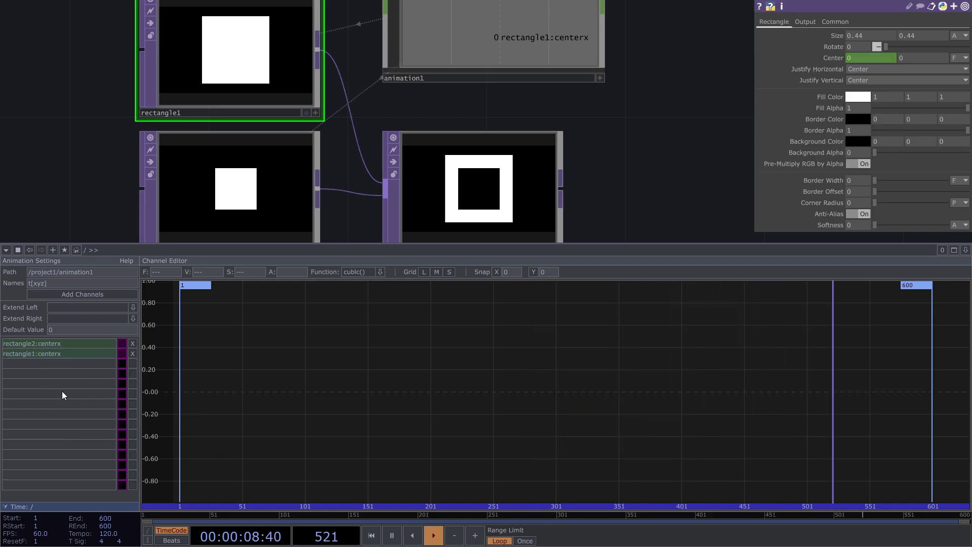
{"action": "left_click", "coordinate": [75, 343]}
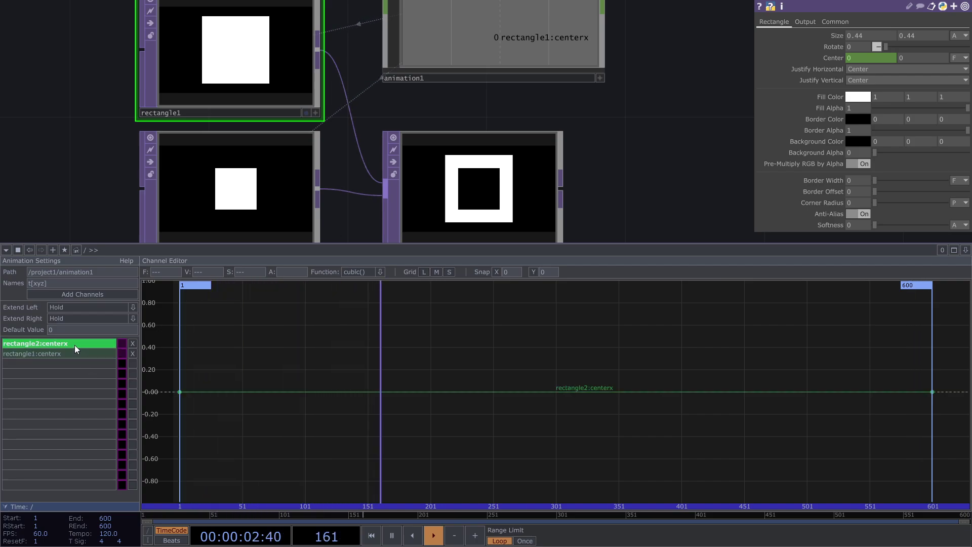
{"action": "left_click", "coordinate": [73, 353]}
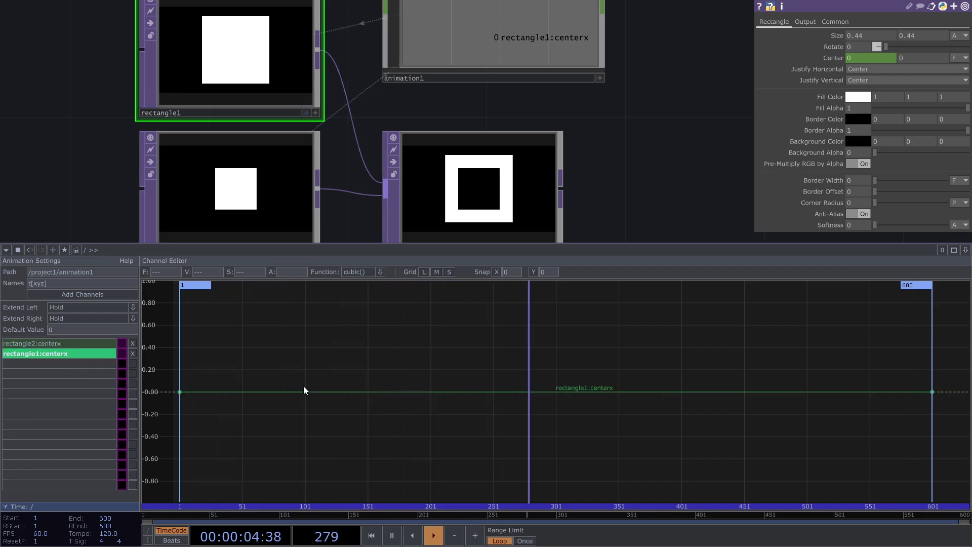
{"action": "left_click", "coordinate": [93, 345]}
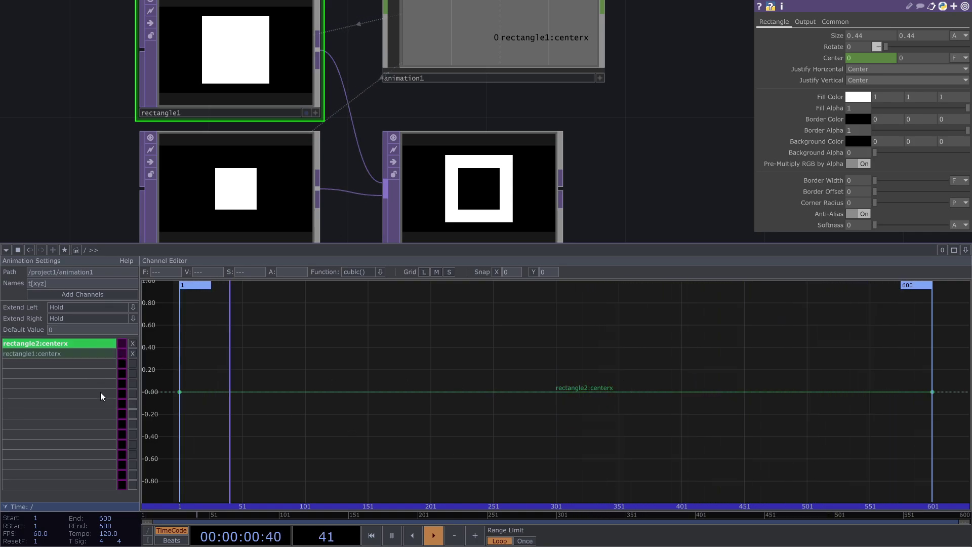
Display and select both the rectangle2:centerx and rectangle1:centerx channels together.
{"action": "left_click", "coordinate": [75, 355], "text": "ctrl"}
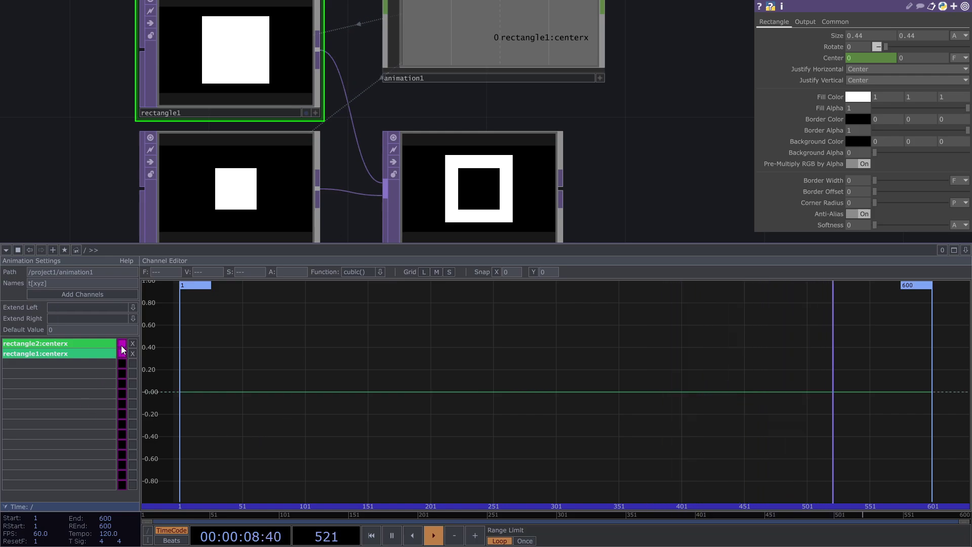
{"action": "left_click_drag", "start_coordinate": [121, 345], "coordinate": [126, 353]}
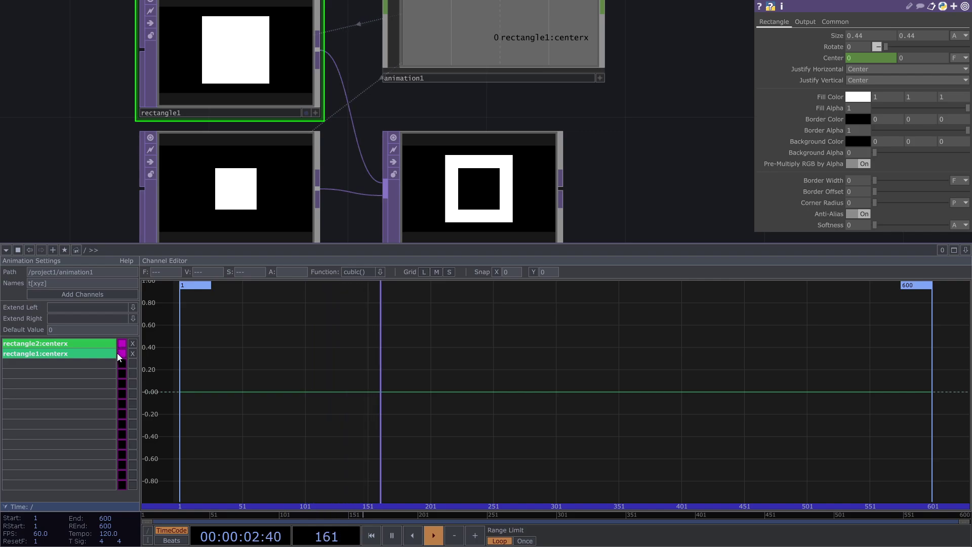
{"action": "left_click", "coordinate": [120, 354]}
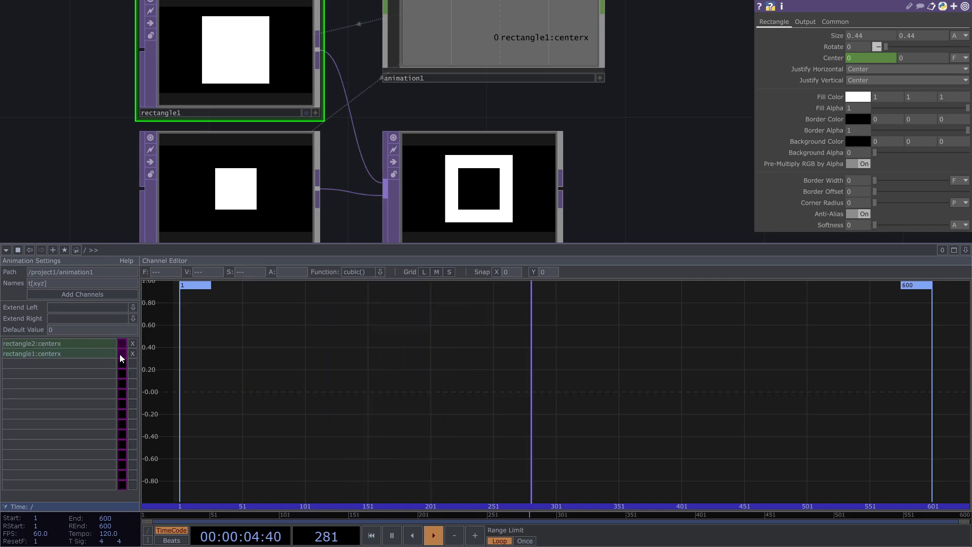
{"action": "left_click", "coordinate": [103, 345]}
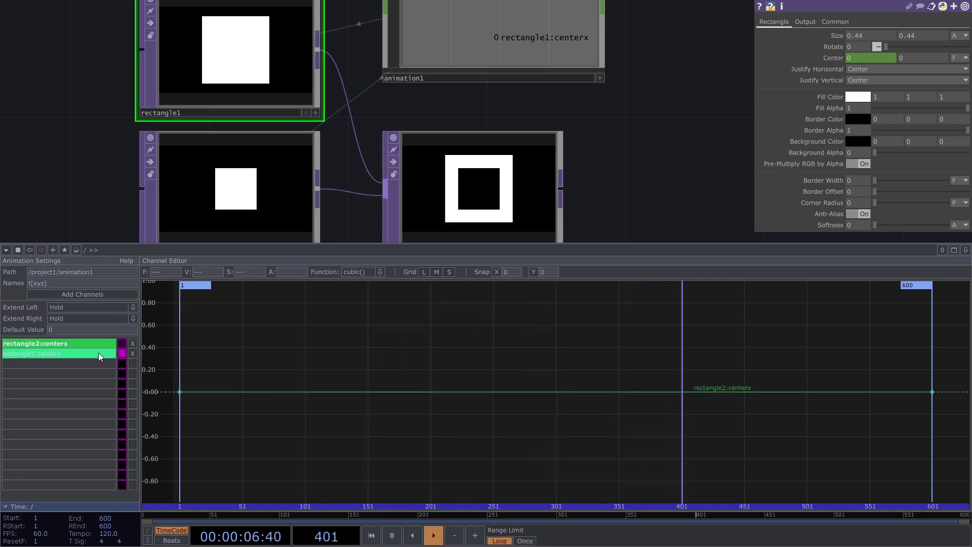
{"action": "left_click", "coordinate": [99, 353]}
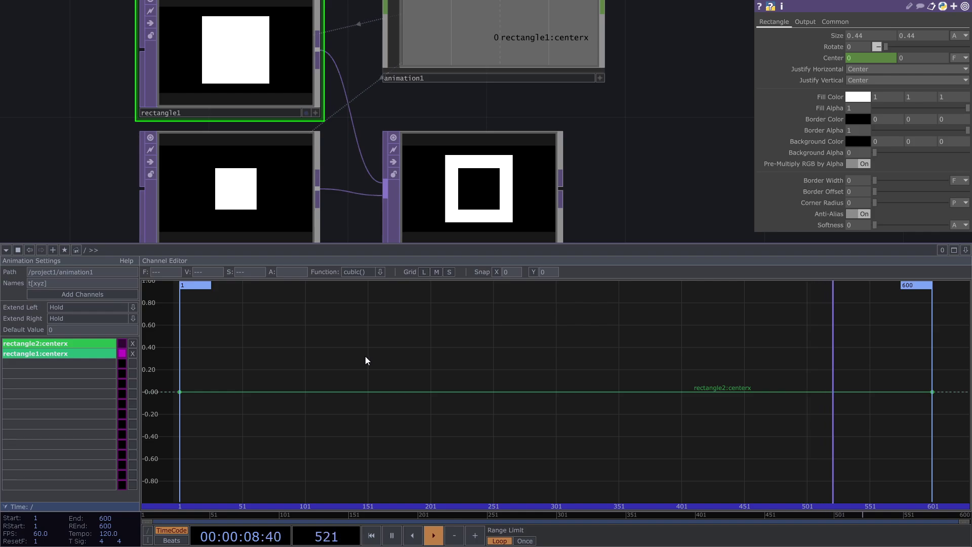
Delete the rectangle1:centerx channel, expand rectangle1's Center, and export centerx to animation1.
{"action": "left_click", "coordinate": [132, 354]}
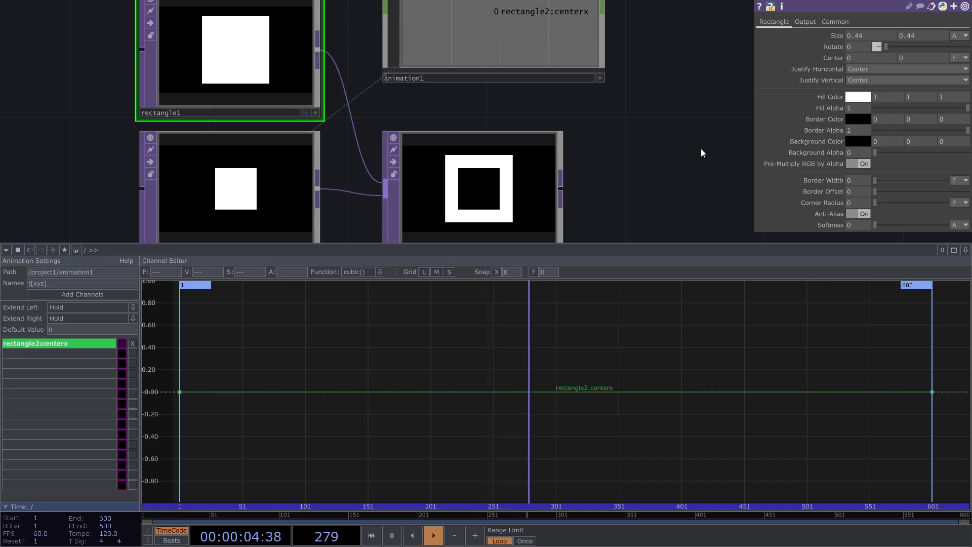
{"action": "left_click_drag", "start_coordinate": [685, 67], "coordinate": [679, 136]}
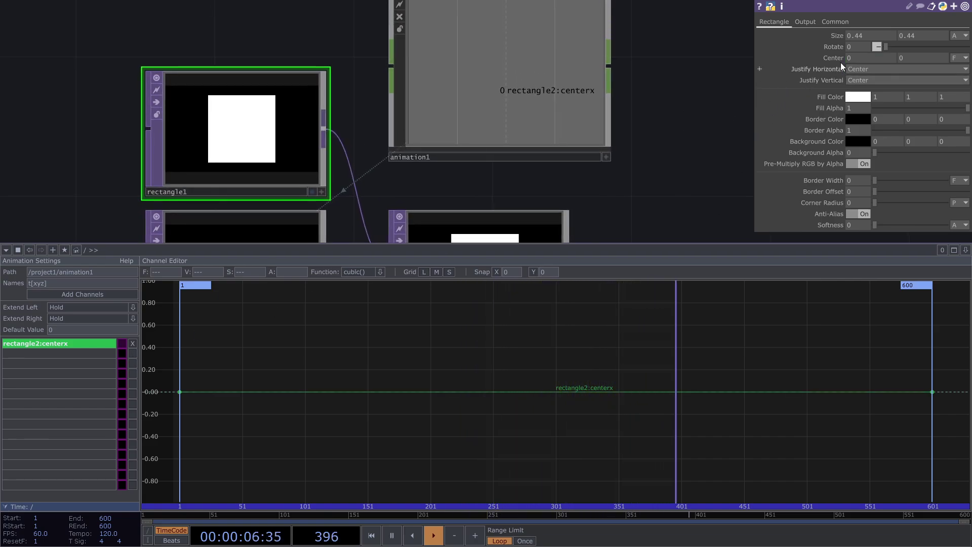
{"action": "left_click", "coordinate": [834, 60]}
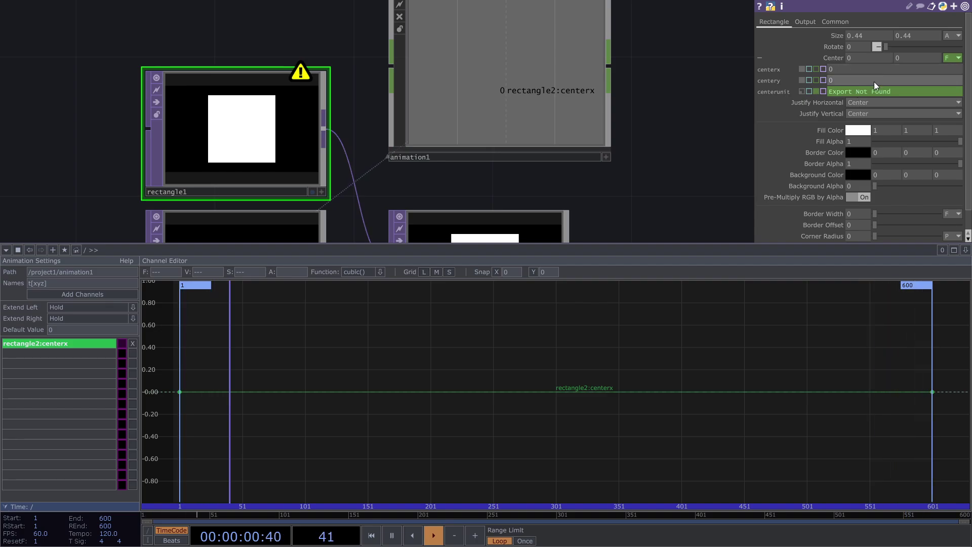
{"action": "right_click", "coordinate": [885, 93]}
{"action": "left_click", "coordinate": [694, 137]}
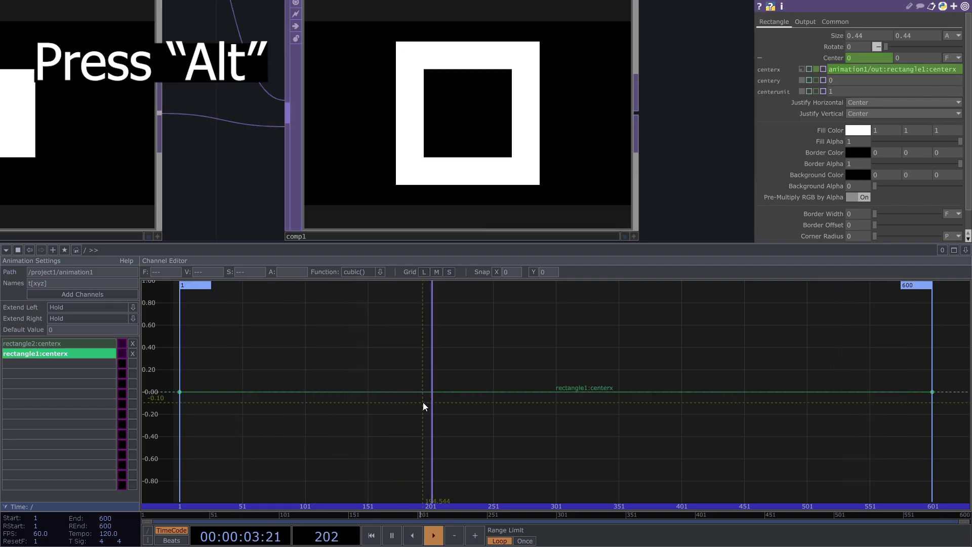
Add a key at frame 198 on the rectangle1:centerx curve, undoing the tangent bend so it stays flat at 0.
{"action": "key", "text": "alt"}
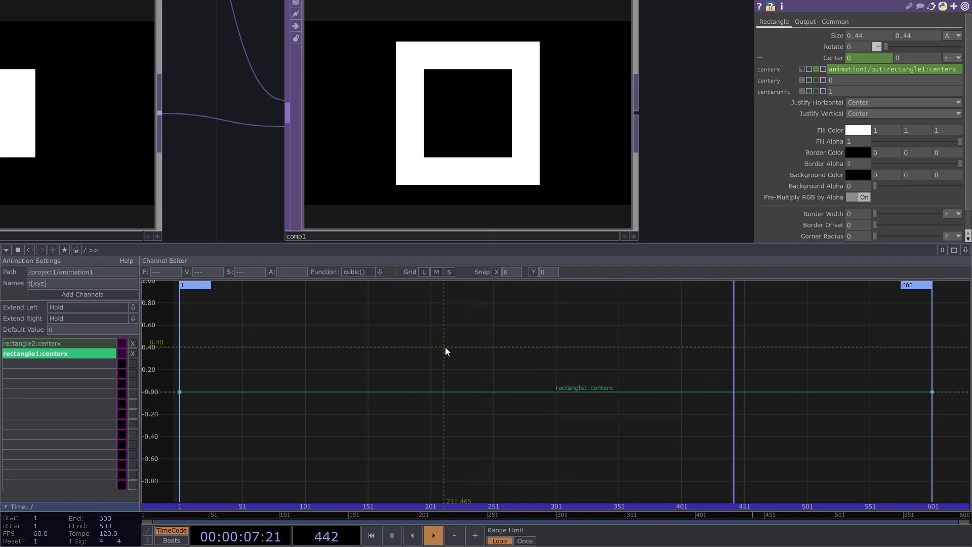
{"action": "left_click", "coordinate": [427, 391], "text": "alt"}
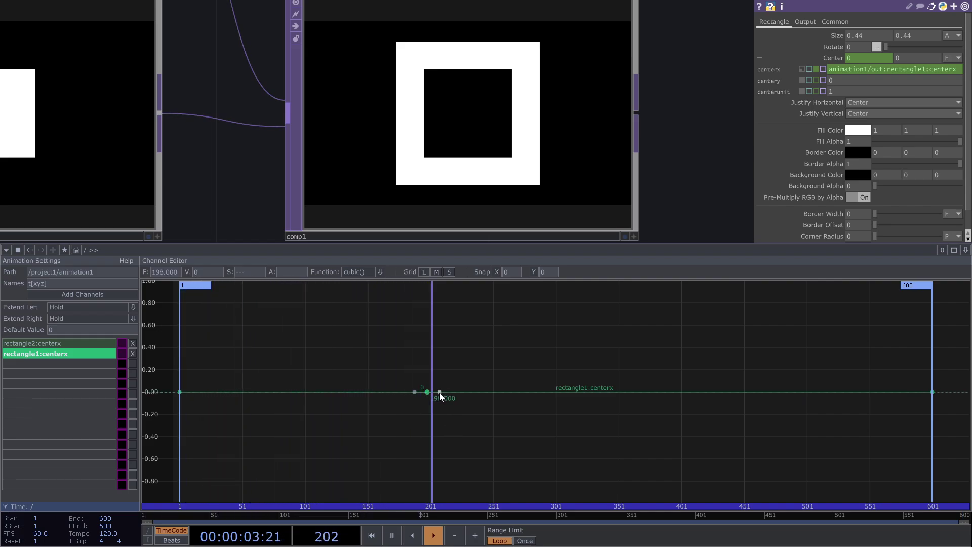
{"action": "left_click_drag", "start_coordinate": [440, 393], "coordinate": [446, 391]}
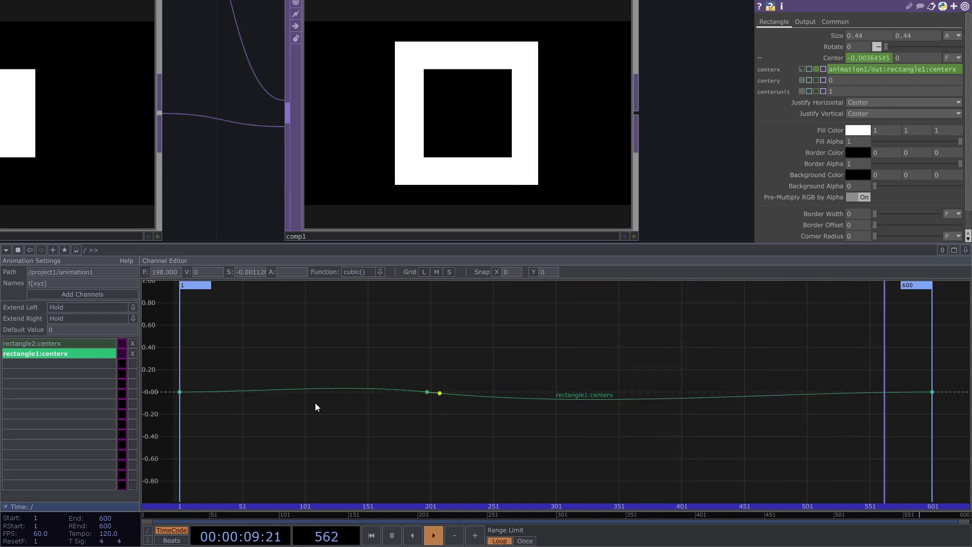
{"action": "key", "text": "ctrl+z"}
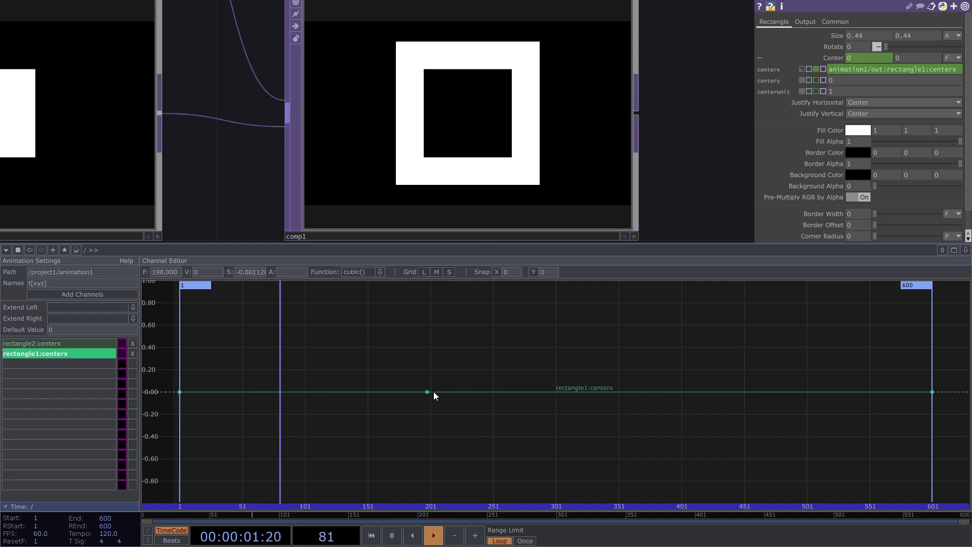
Move the extra rectangle1:centerx key from frame 198 to frame 100, keeping its value at 0.
{"action": "left_click", "coordinate": [427, 392]}
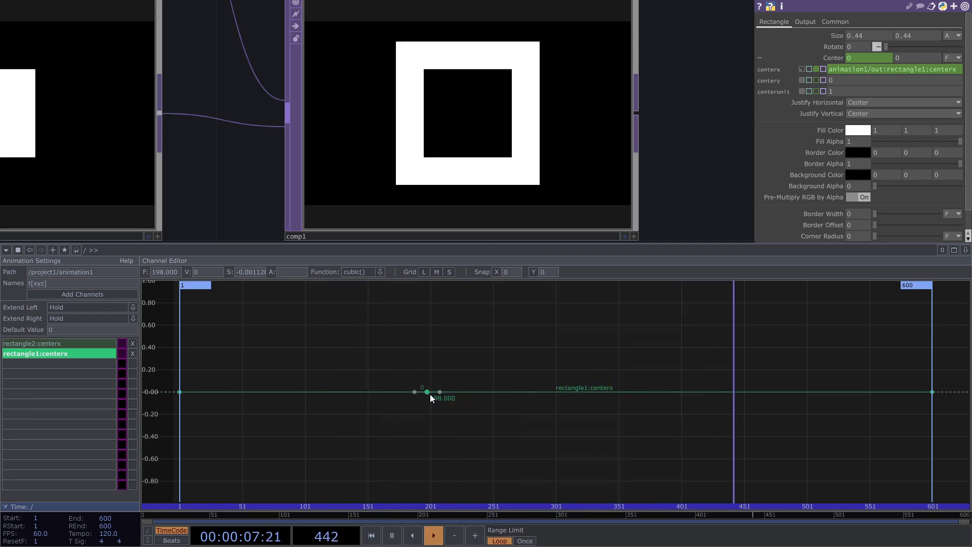
{"action": "left_click", "coordinate": [173, 272]}
{"action": "type", "text": "100"}
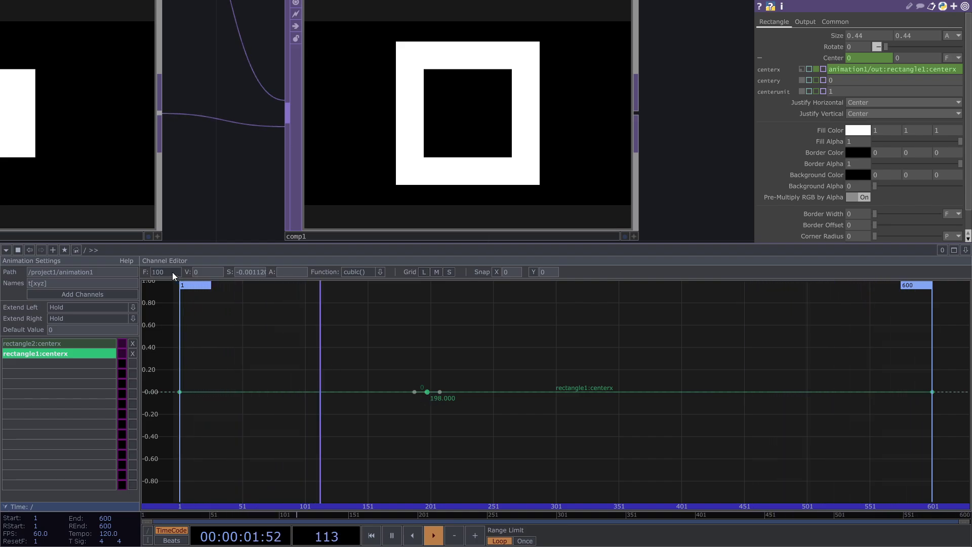
{"action": "key", "text": "Return"}
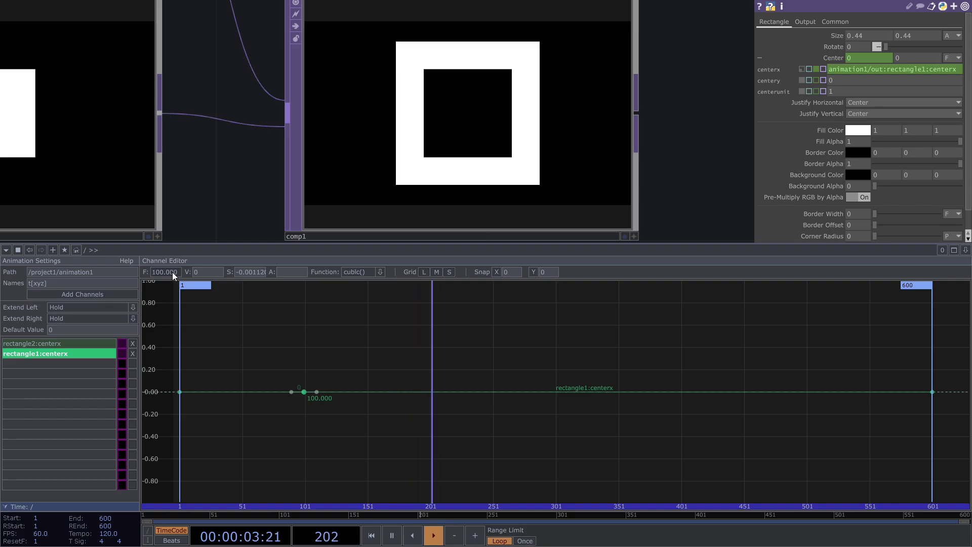
{"action": "left_click", "coordinate": [210, 321]}
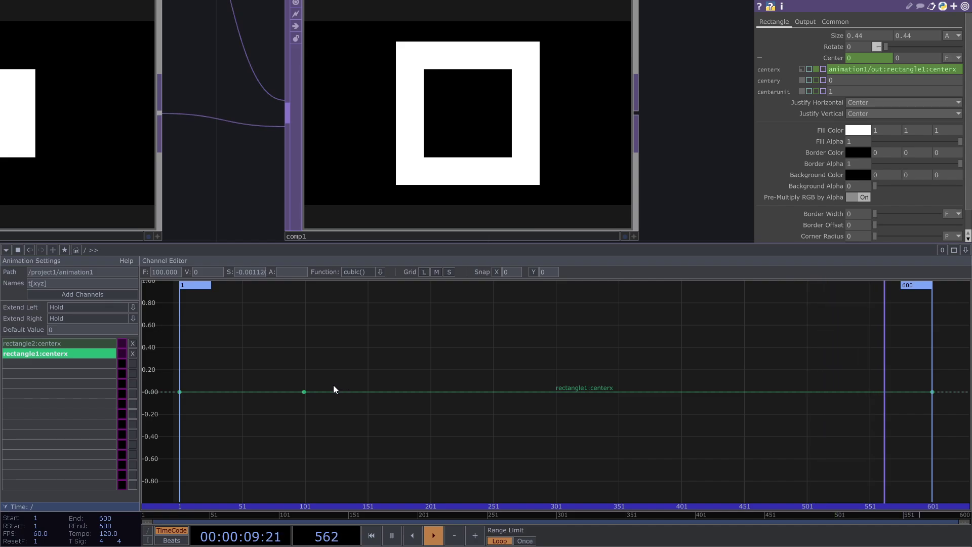
{"action": "left_click", "coordinate": [304, 392]}
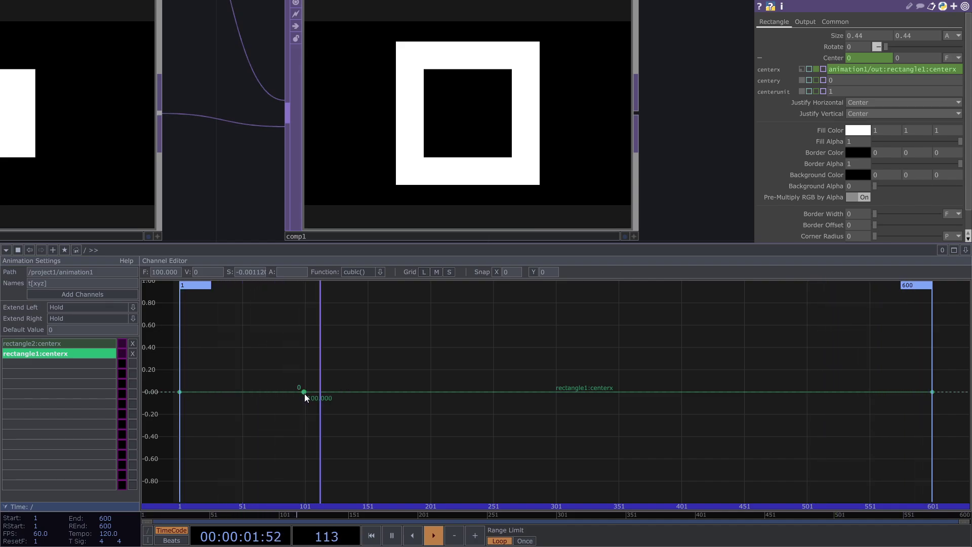
Unlink rectangle1's Center X from the channel, try an offset of 0.2, then return it to 0.
{"action": "left_click", "coordinate": [801, 69]}
{"action": "mouse_move", "coordinate": [843, 66]}
{"action": "middle_mouse_down"}
{"action": "mouse_move", "coordinate": [869, 59]}
{"action": "mouse_move", "coordinate": [843, 59]}
{"action": "middle_mouse_up"}
{"action": "left_click_drag", "start_coordinate": [237, 184], "coordinate": [317, 191]}
Expand rectangle2's Center into centerx/centery rows and test centerx offsets such as 0.3 before returning to 0.
{"action": "left_click", "coordinate": [186, 125]}
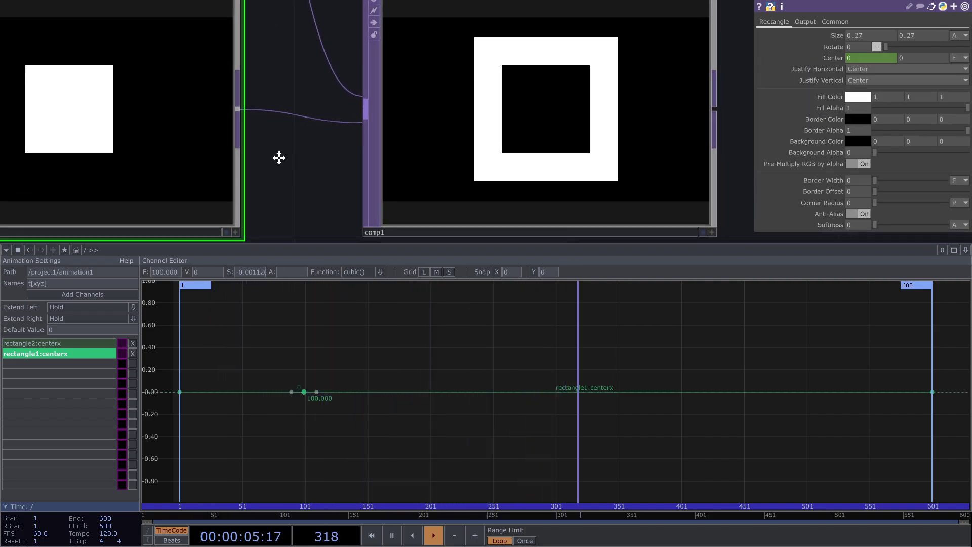
{"action": "left_click_drag", "start_coordinate": [279, 158], "coordinate": [252, 162]}
{"action": "left_click", "coordinate": [835, 58]}
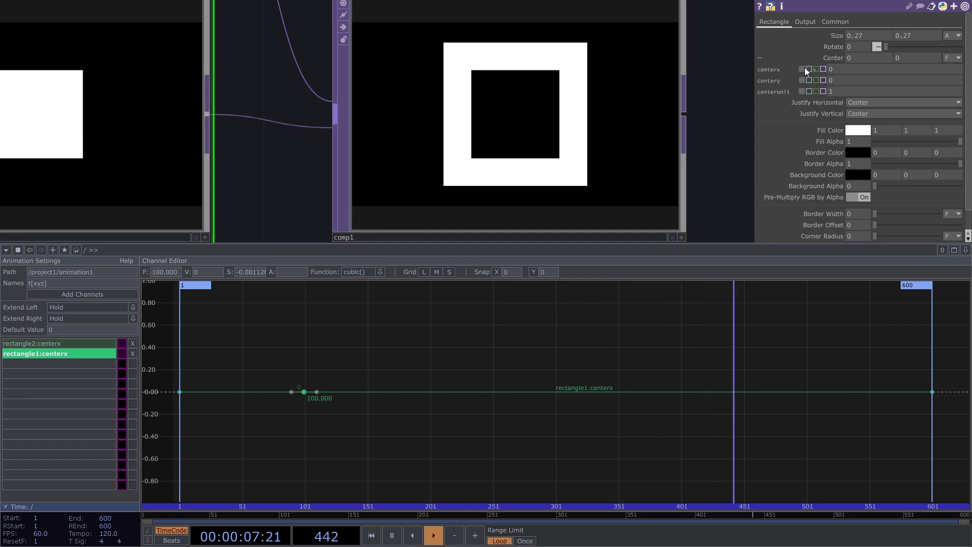
{"action": "middle_click_drag", "start_coordinate": [863, 70], "coordinate": [881, 69]}
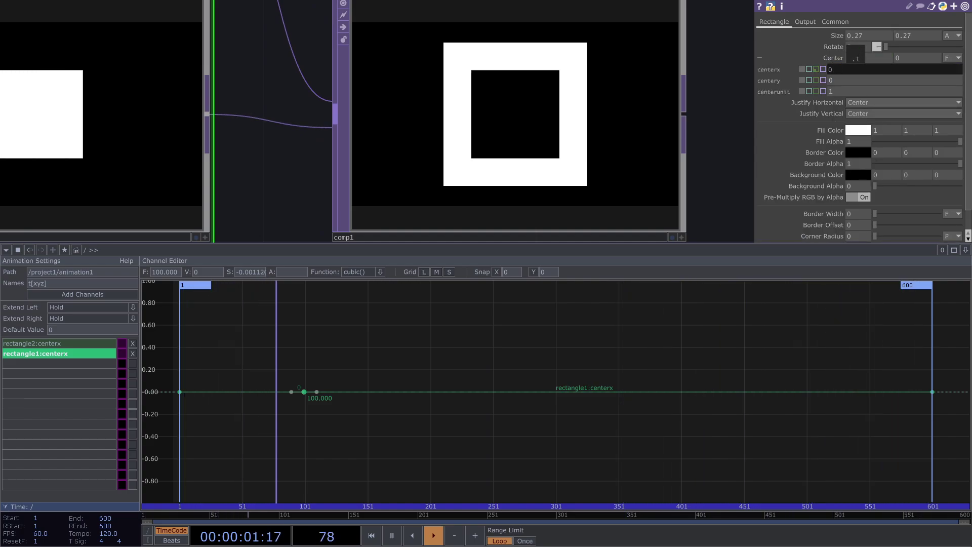
{"action": "middle_click_drag", "start_coordinate": [856, 69], "coordinate": [861, 52]}
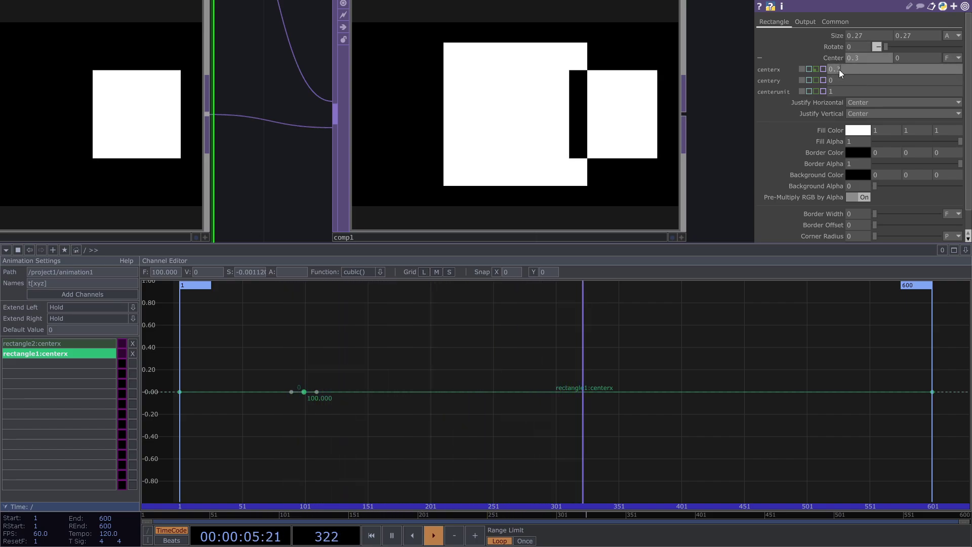
{"action": "scroll", "coordinate": [278, 152], "scroll_direction": "down", "scroll_amount": 5}
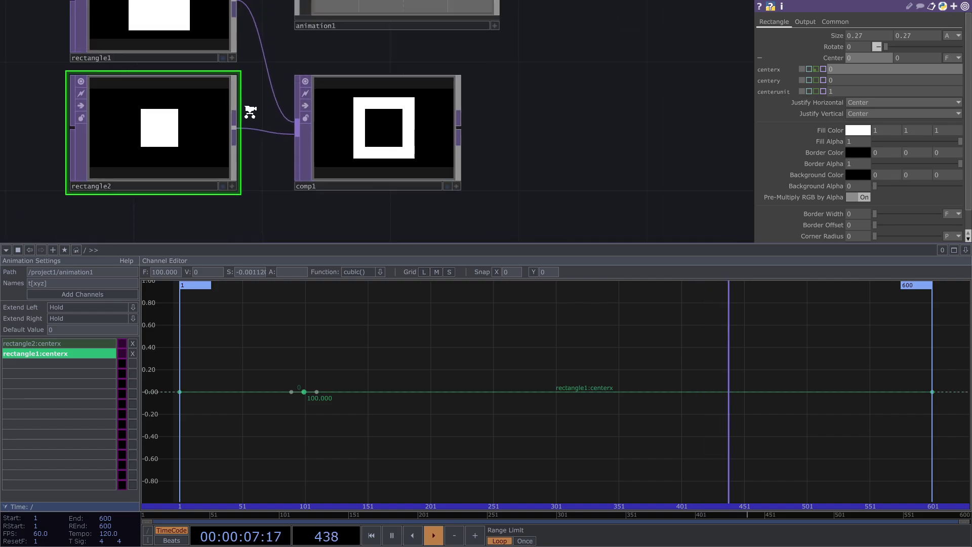
Re-link rectangle1's Center X to animation1's rectangle1:centerx channel.
{"action": "left_click", "coordinate": [216, 81]}
{"action": "left_click", "coordinate": [816, 70]}
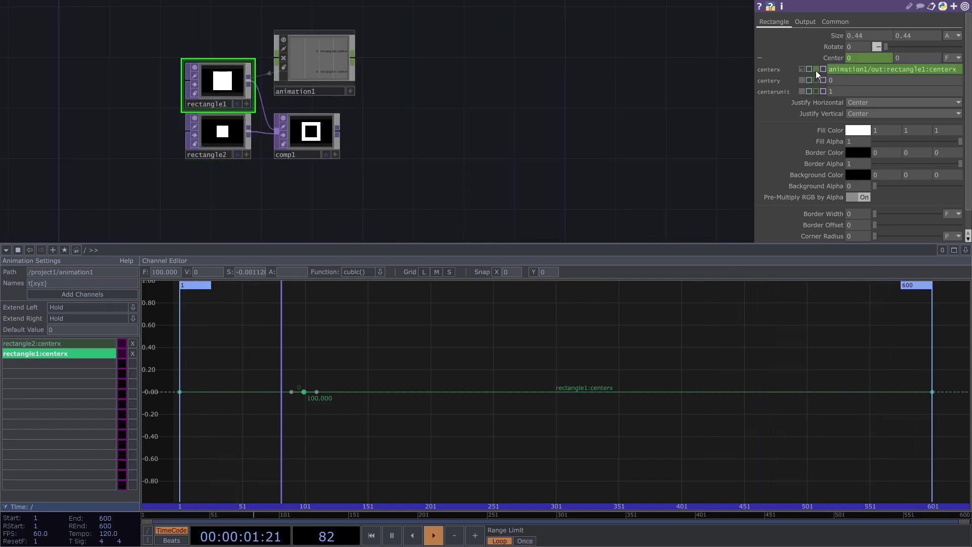
{"action": "left_click", "coordinate": [238, 145]}
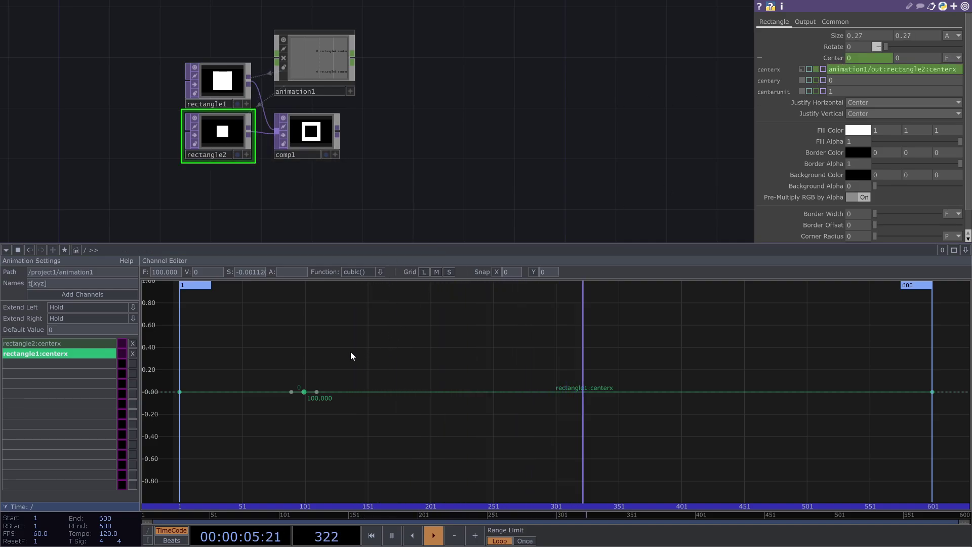
Set the frame-100 key's value to 0.3 and pause playback.
{"action": "left_click", "coordinate": [305, 356]}
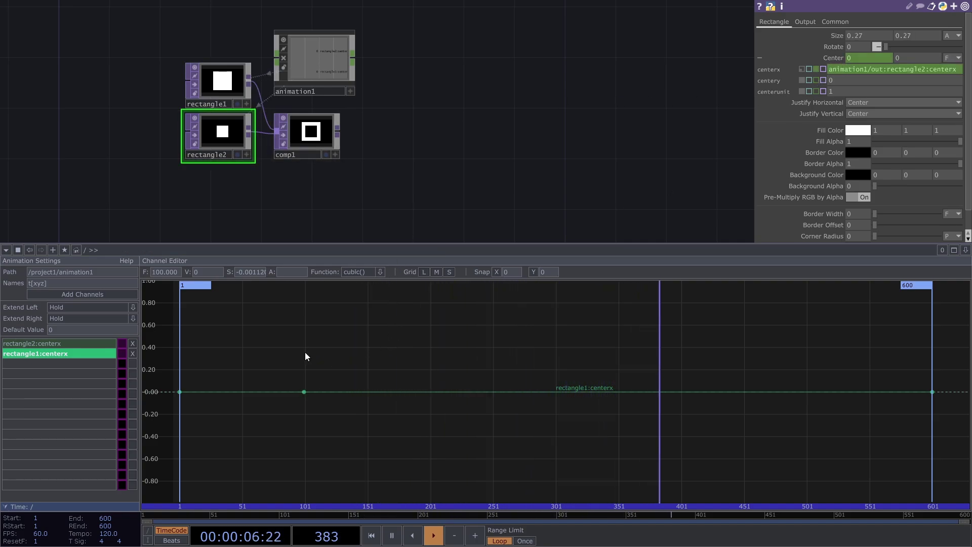
{"action": "left_click", "coordinate": [304, 392]}
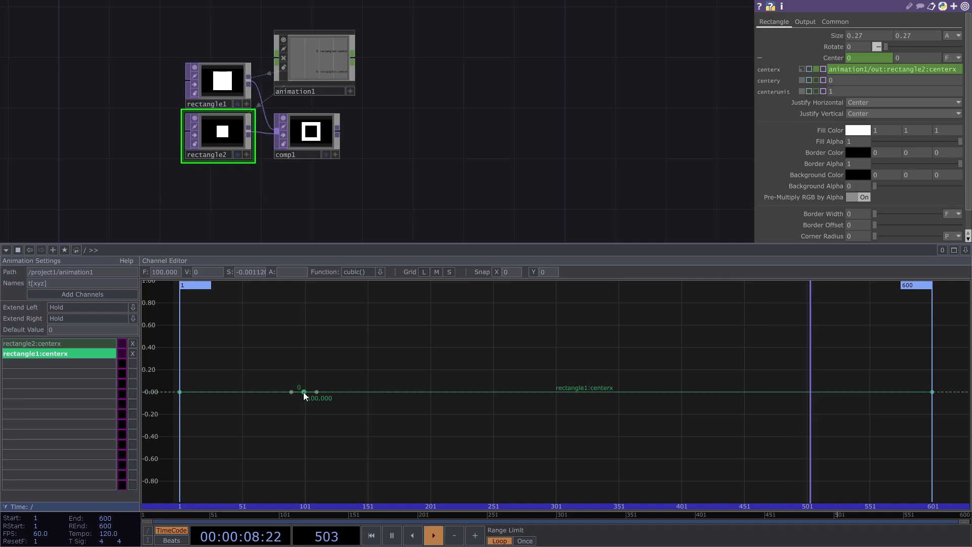
{"action": "left_click", "coordinate": [200, 272]}
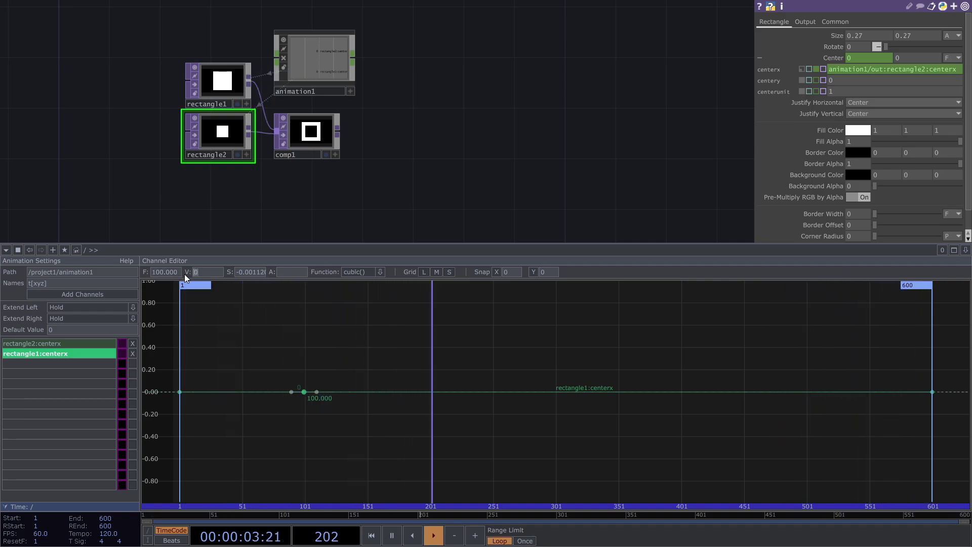
{"action": "left_click", "coordinate": [185, 274]}
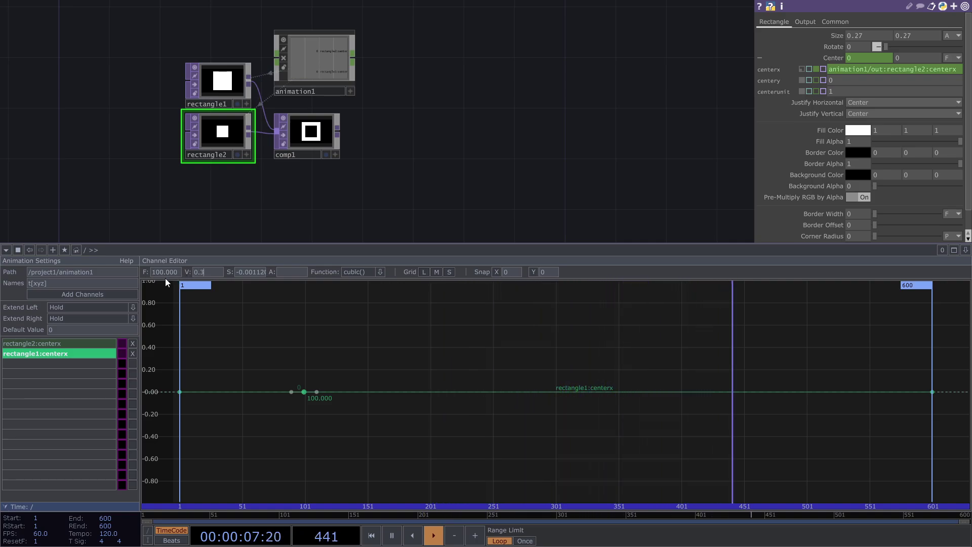
{"action": "key", "text": "Return"}
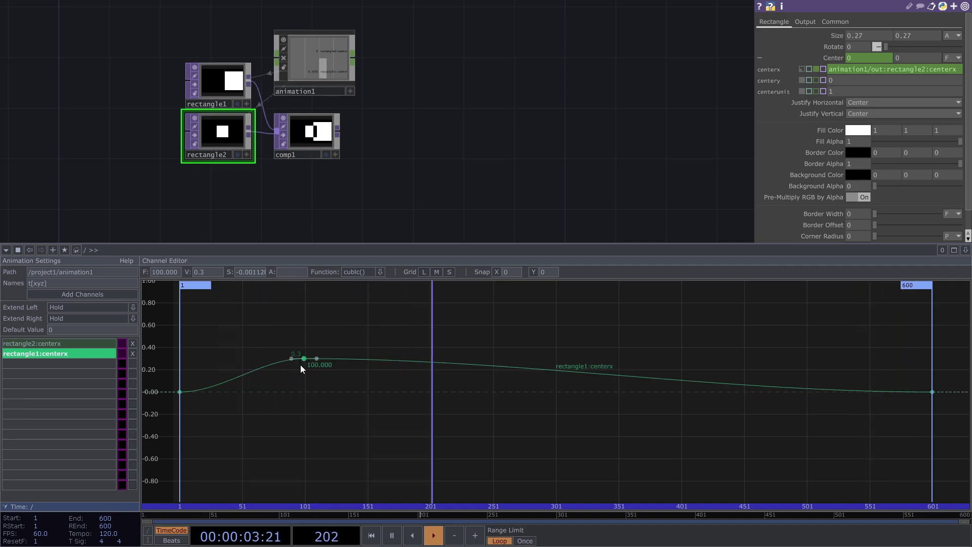
{"action": "left_click", "coordinate": [402, 535]}
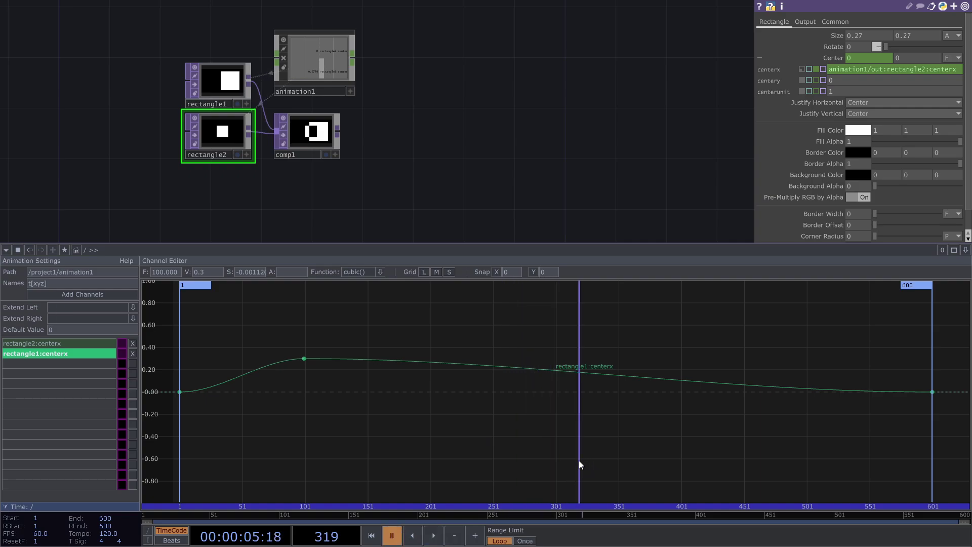
Scrub the timeline to preview the square sliding, then drag the frame-101 key back down to 0.
{"action": "left_click_drag", "start_coordinate": [578, 460], "coordinate": [185, 448]}
{"action": "scroll", "coordinate": [308, 135], "scroll_direction": "up", "scroll_amount": 5}
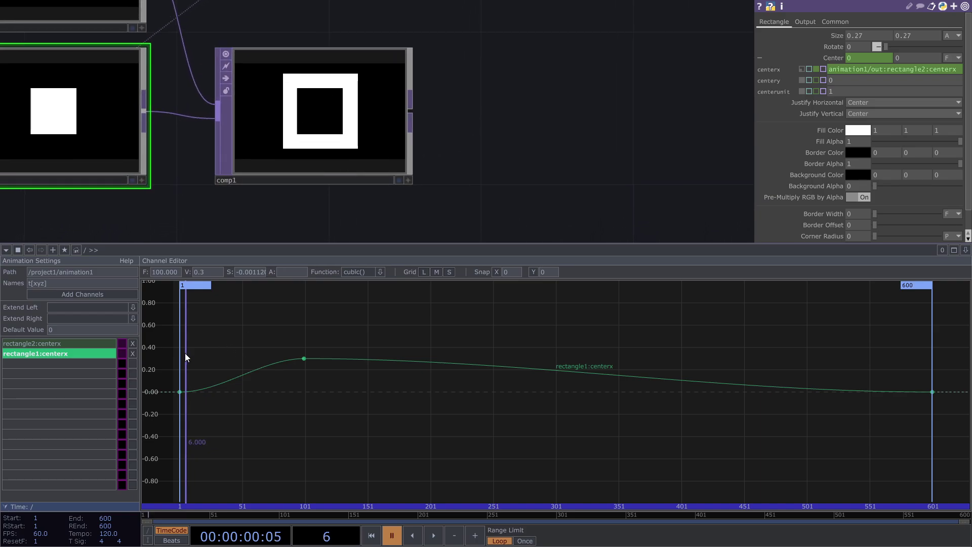
{"action": "left_click_drag", "start_coordinate": [185, 357], "coordinate": [231, 388]}
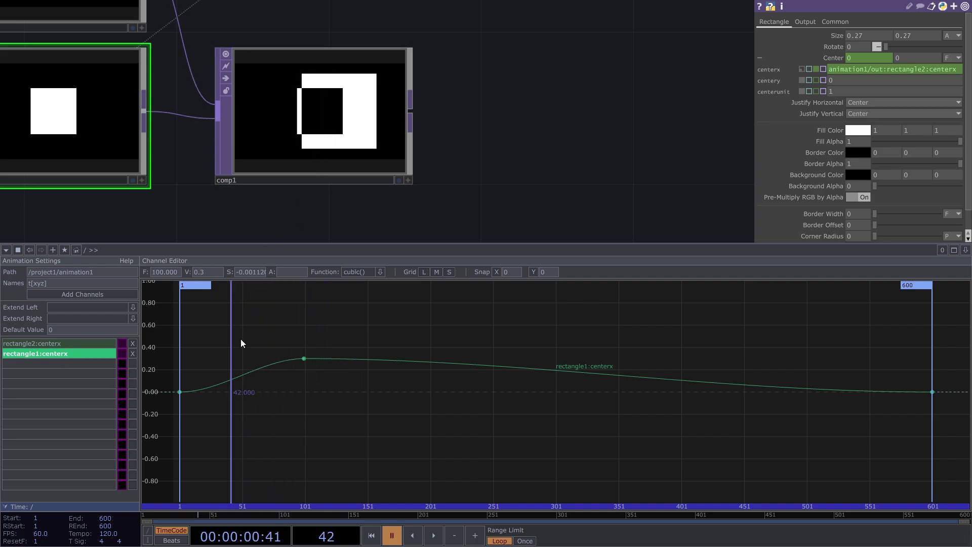
{"action": "middle_click_drag", "start_coordinate": [239, 338], "coordinate": [204, 342]}
{"action": "left_click_drag", "start_coordinate": [209, 342], "coordinate": [292, 369]}
{"action": "left_click", "coordinate": [188, 372]}
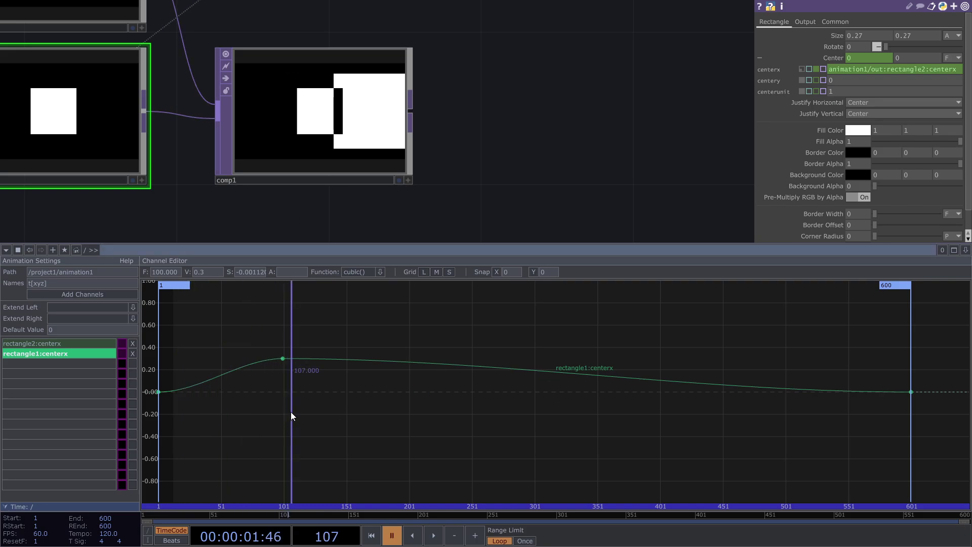
{"action": "left_click_drag", "start_coordinate": [292, 415], "coordinate": [626, 441]}
{"action": "left_click", "coordinate": [745, 395]}
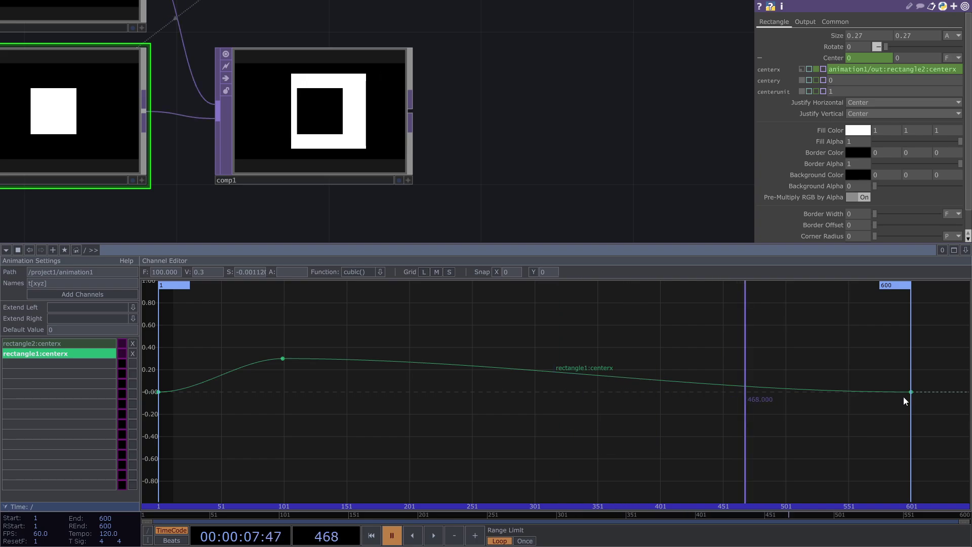
{"action": "left_click_drag", "start_coordinate": [745, 415], "coordinate": [412, 423]}
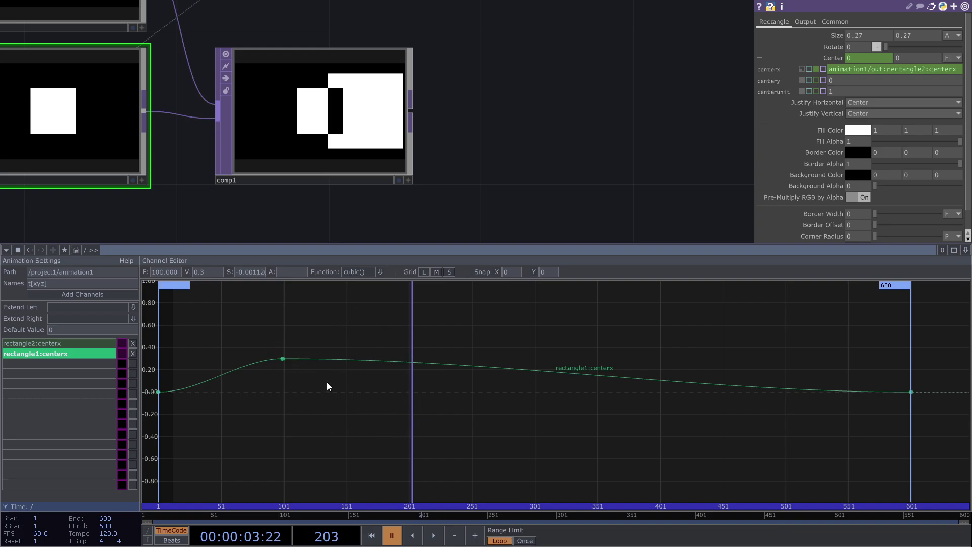
{"action": "left_click_drag", "start_coordinate": [282, 358], "coordinate": [284, 391]}
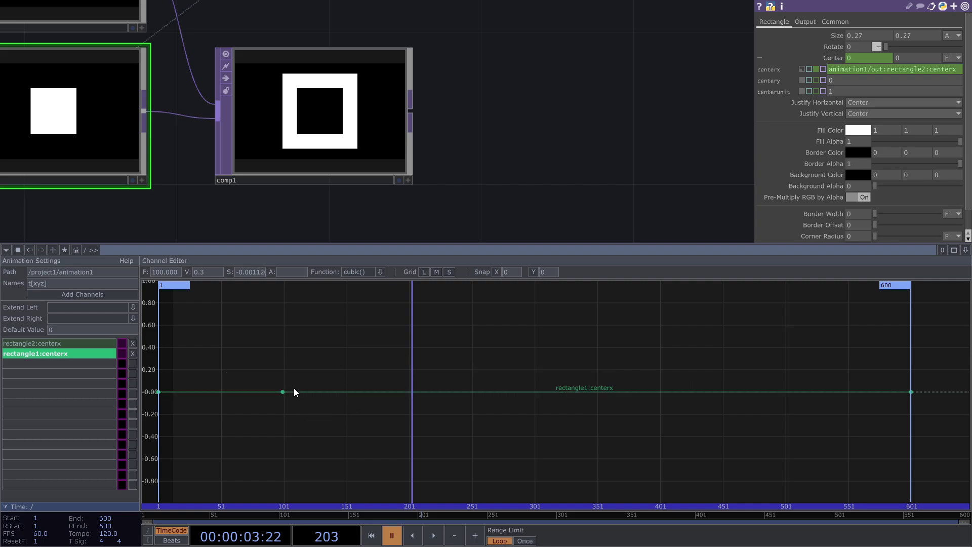
Add a new key on the rectangle1:centerx curve and move it to frame 140.
{"action": "left_click", "coordinate": [350, 395], "text": "ctrl"}
{"action": "left_click", "coordinate": [349, 392]}
{"action": "type", "text": "140"}
{"action": "key", "text": "Return"}
{"action": "left_click", "coordinate": [343, 377]}
Box-select the keys at frames 100 and 140 and set both values to 0.3.
{"action": "left_click_drag", "start_coordinate": [278, 370], "coordinate": [350, 411]}
{"action": "type", "text": ".3"}
{"action": "key", "text": "Return"}
{"action": "key", "text": "ctrl+z"}
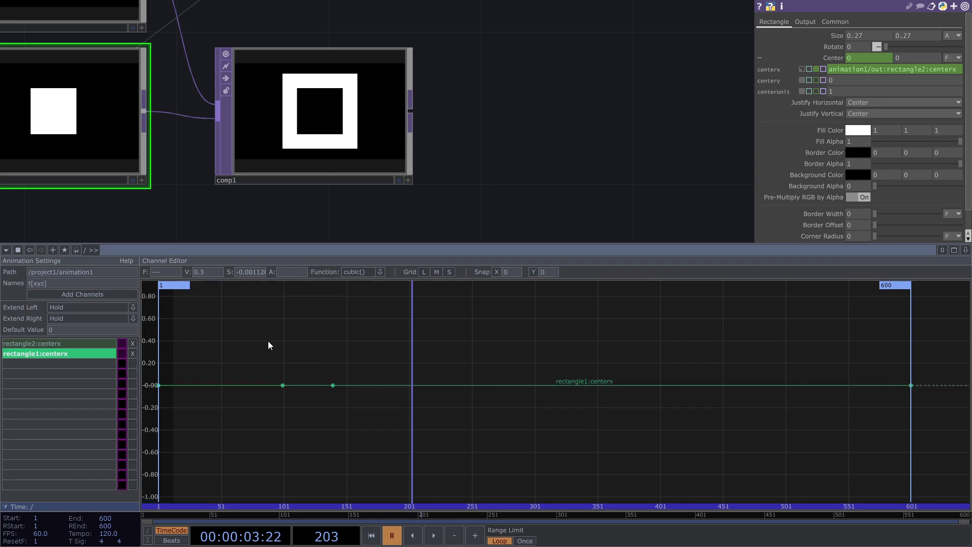
{"action": "left_click_drag", "start_coordinate": [281, 365], "coordinate": [357, 415]}
{"action": "type", "text": ".3"}
{"action": "key", "text": "Return"}
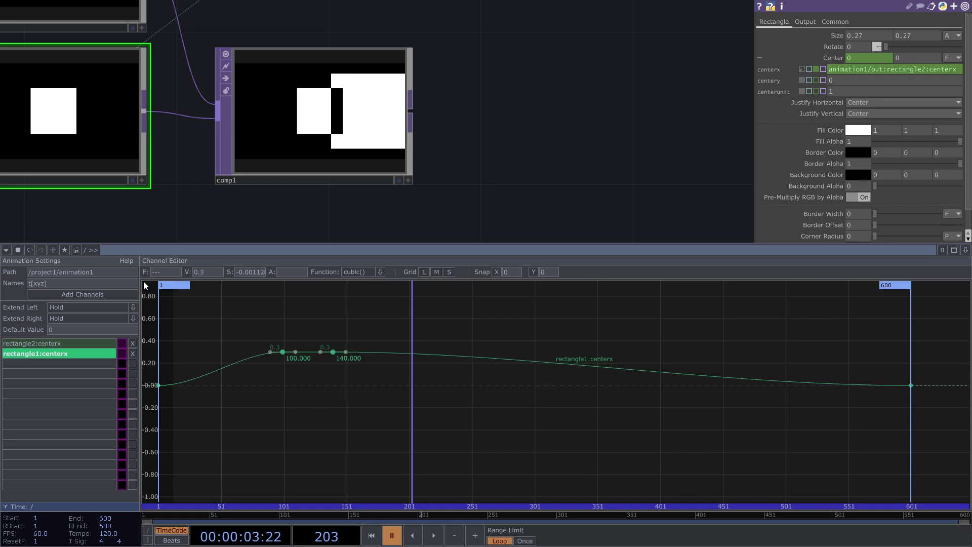
Add keys near frames 74 and 183, moving them to frame 77 and to frame 141 (value 0.142).
{"action": "left_click", "coordinate": [357, 391]}
{"action": "left_click", "coordinate": [387, 353], "text": "ctrl"}
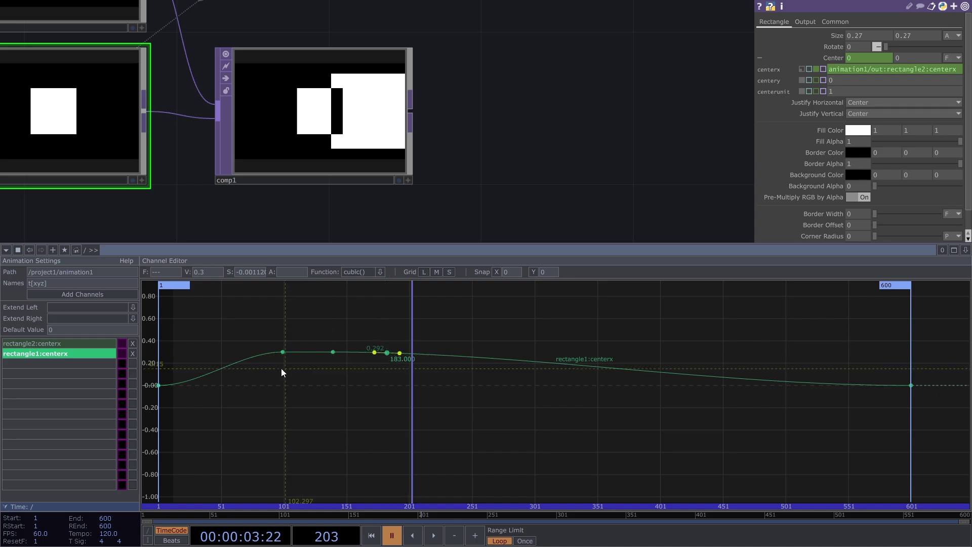
{"action": "left_click", "coordinate": [251, 356], "text": "ctrl"}
{"action": "left_click_drag", "start_coordinate": [252, 360], "coordinate": [282, 373]}
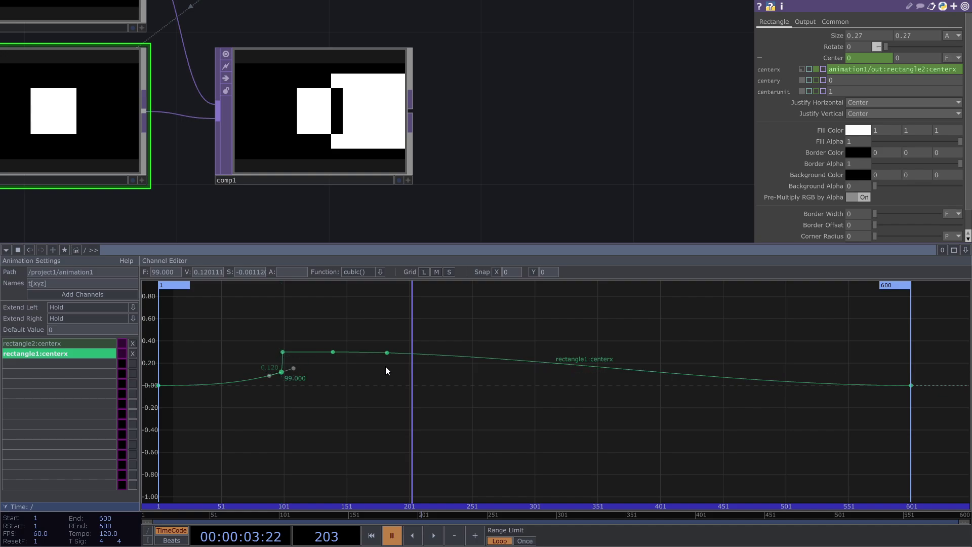
{"action": "left_click_drag", "start_coordinate": [386, 354], "coordinate": [327, 373]}
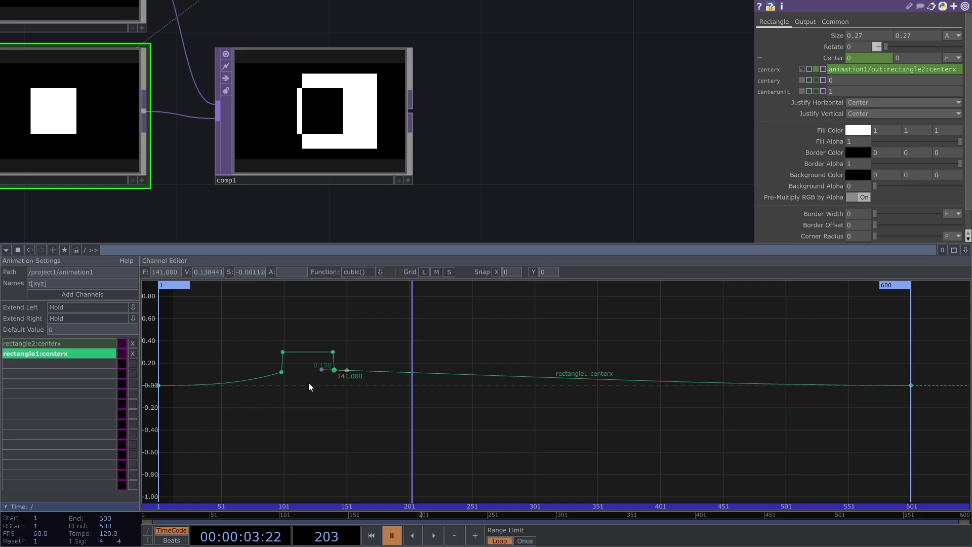
Set the frame-99 key to 0 and lower the frame-141 key to about 0.01.
{"action": "left_click", "coordinate": [284, 374]}
{"action": "type", "text": "0.0"}
{"action": "key", "text": "Return"}
{"action": "left_click_drag", "start_coordinate": [273, 391], "coordinate": [254, 381]}
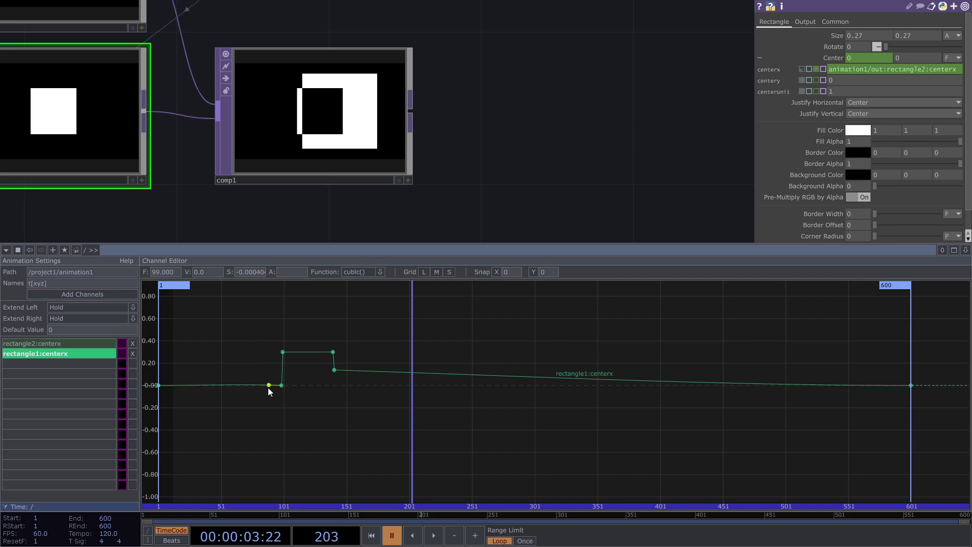
{"action": "left_click", "coordinate": [334, 371]}
{"action": "left_click_drag", "start_coordinate": [334, 373], "coordinate": [335, 389]}
Play back the animation, then adjust the frame-99 key's incoming tangent to flatten the curve before it.
{"action": "left_click_drag", "start_coordinate": [413, 332], "coordinate": [276, 342]}
{"action": "left_click_drag", "start_coordinate": [274, 308], "coordinate": [180, 316]}
{"action": "key", "text": "space"}
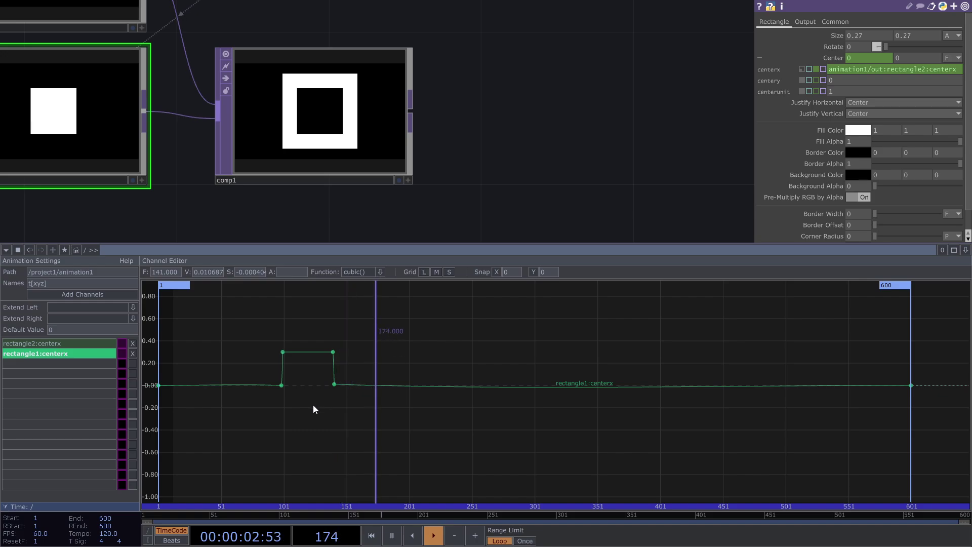
{"action": "key", "text": "space"}
{"action": "left_click", "coordinate": [281, 385]}
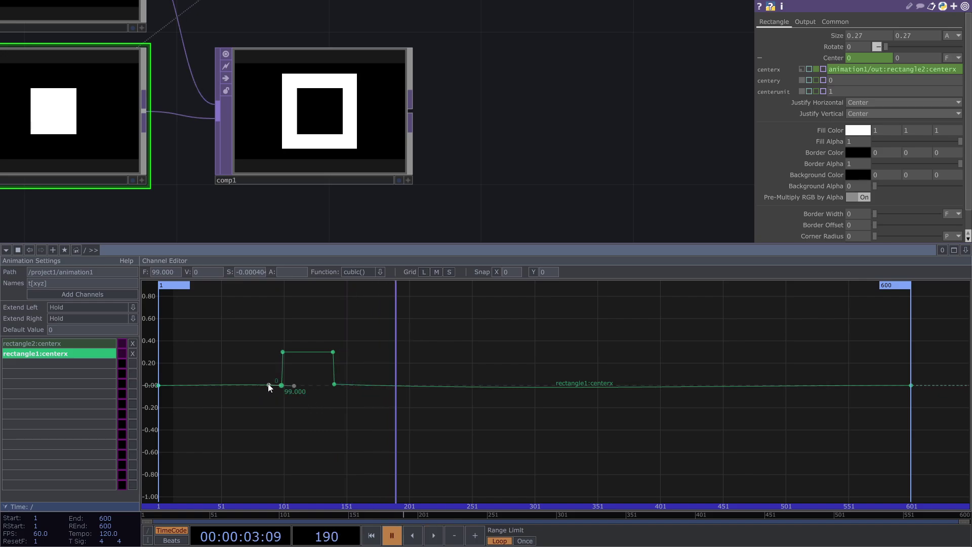
{"action": "left_click", "coordinate": [269, 386]}
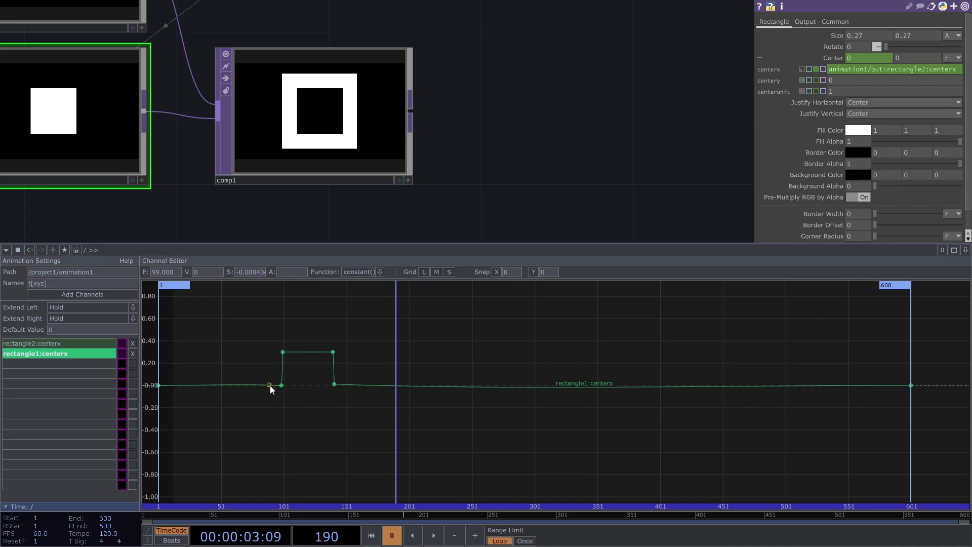
{"action": "mouse_move", "coordinate": [269, 385]}
{"action": "left_mouse_down"}
{"action": "mouse_move", "coordinate": [275, 393]}
{"action": "mouse_move", "coordinate": [259, 383]}
{"action": "left_mouse_up"}
{"action": "middle_click_drag", "start_coordinate": [278, 395], "coordinate": [323, 420]}
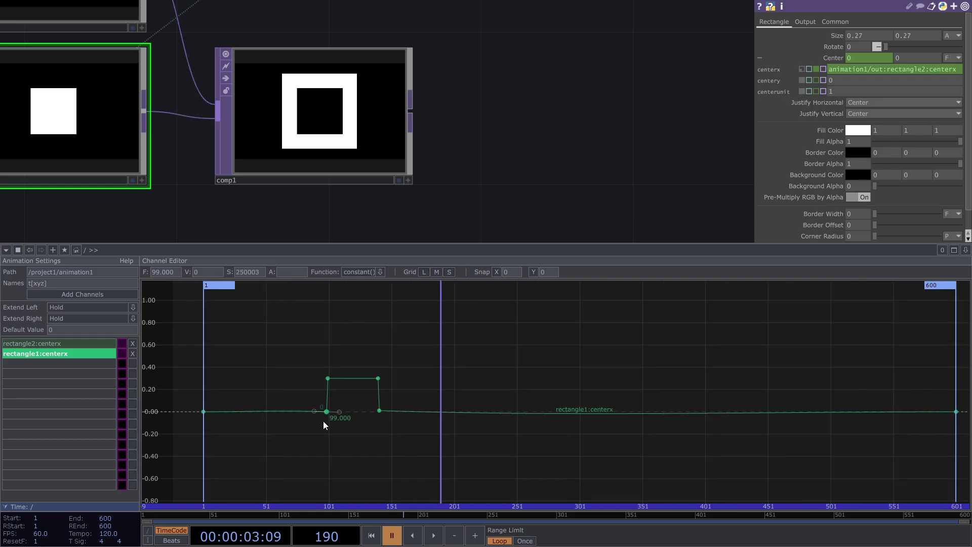
Add a key at frame 103 on rectangle2's centerx curve and tilt its outgoing tangent upward.
{"action": "left_click", "coordinate": [94, 344]}
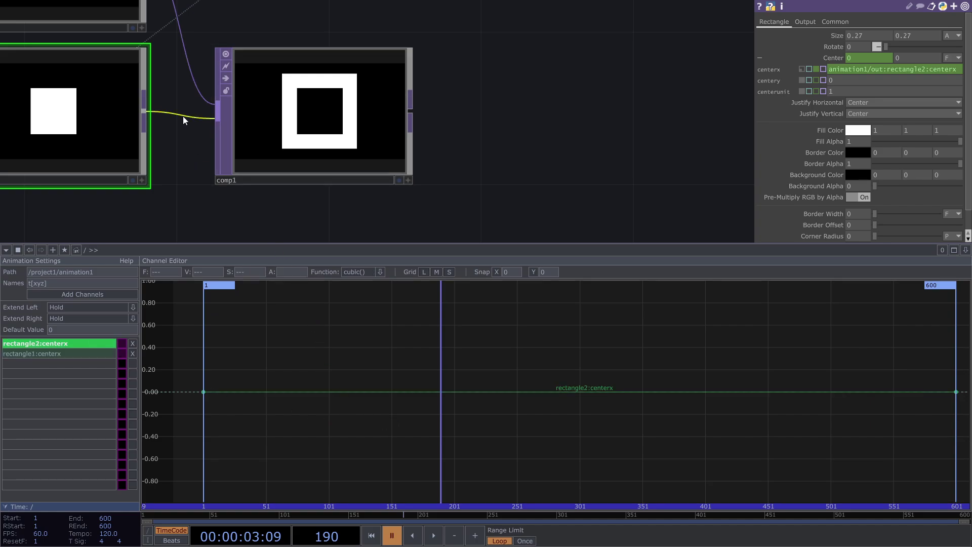
{"action": "left_click_drag", "start_coordinate": [180, 113], "coordinate": [317, 137]}
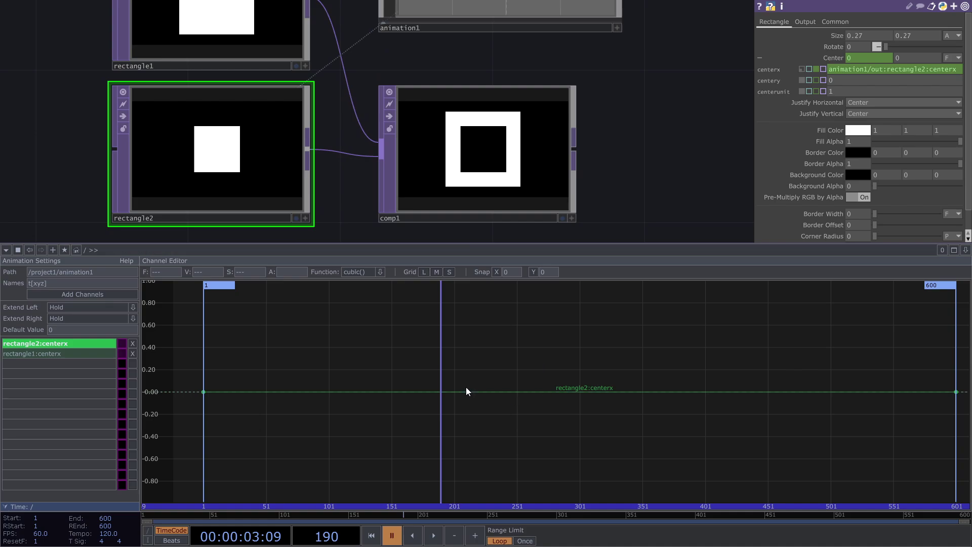
{"action": "left_click", "coordinate": [340, 391]}
{"action": "left_click", "coordinate": [333, 392], "text": "ctrl"}
{"action": "left_click", "coordinate": [332, 394]}
{"action": "left_click", "coordinate": [344, 391]}
{"action": "left_click_drag", "start_coordinate": [345, 392], "coordinate": [207, 403]}
Play the animation to frame 314, then scrub back to early frames to check the composite.
{"action": "key", "text": "space"}
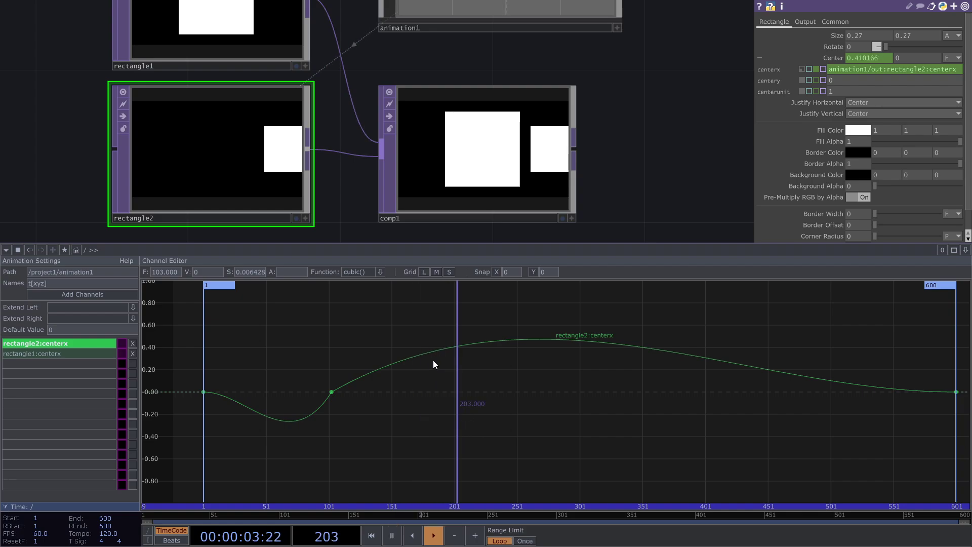
{"action": "key", "text": "space"}
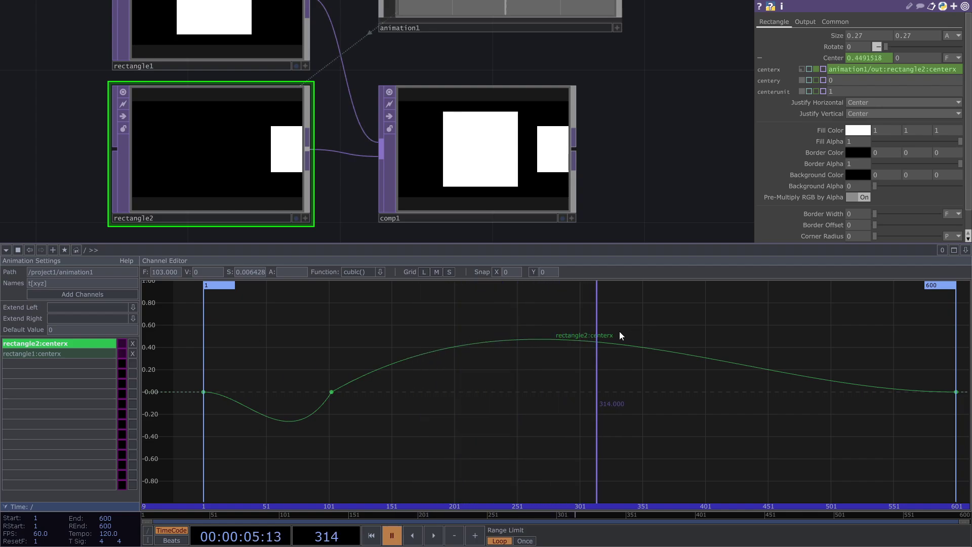
{"action": "left_click_drag", "start_coordinate": [595, 306], "coordinate": [229, 356]}
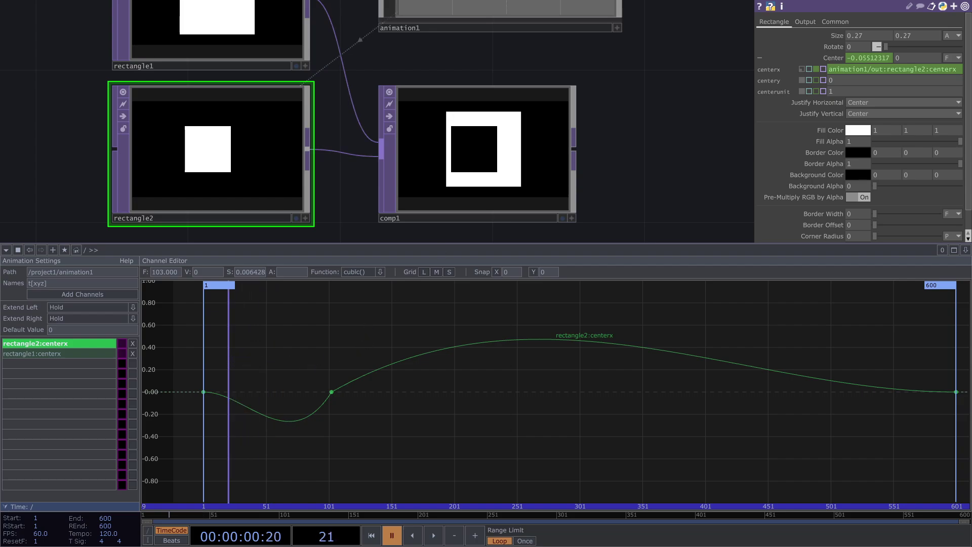
Display both Center X curves and shift rectangle1's pulse keys earlier, to start near frame 67.
{"action": "left_click", "coordinate": [81, 353]}
{"action": "left_click", "coordinate": [81, 347], "text": "ctrl"}
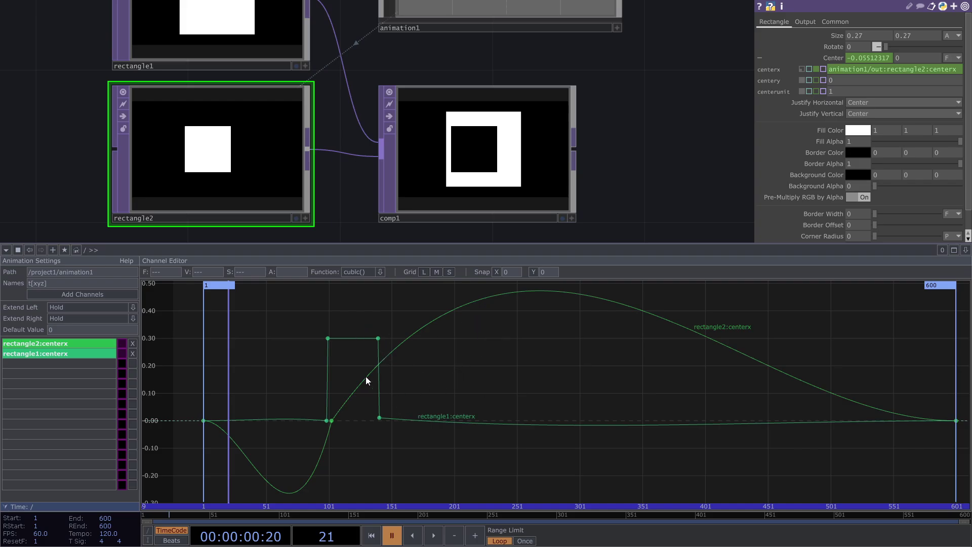
{"action": "left_click_drag", "start_coordinate": [355, 446], "coordinate": [304, 332]}
{"action": "left_click_drag", "start_coordinate": [330, 421], "coordinate": [290, 422]}
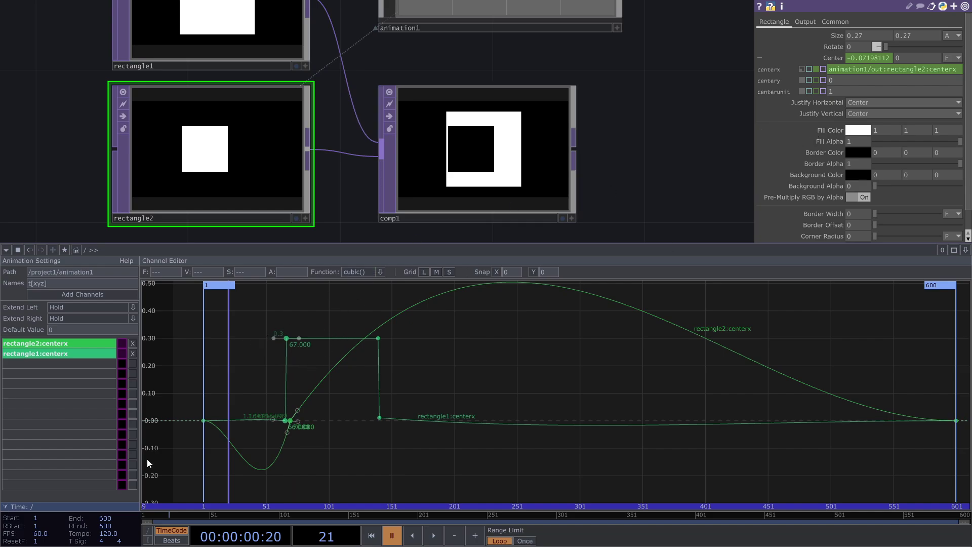
{"action": "left_click", "coordinate": [231, 365]}
{"action": "left_click_drag", "start_coordinate": [232, 365], "coordinate": [618, 376]}
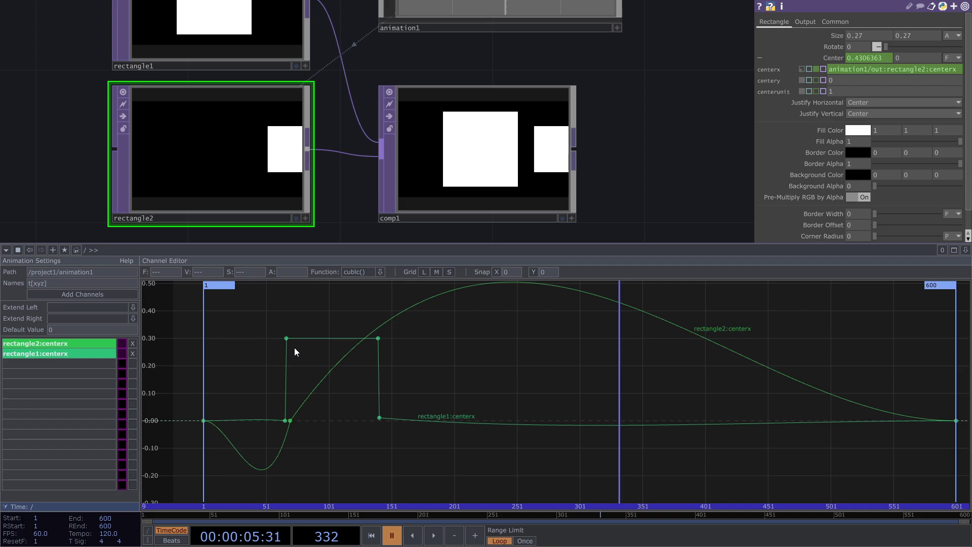
Add a key on rectangle1's curve at frame 252 and raise it to about 0.254.
{"action": "left_click_drag", "start_coordinate": [271, 308], "coordinate": [315, 443]}
{"action": "left_click", "coordinate": [293, 421]}
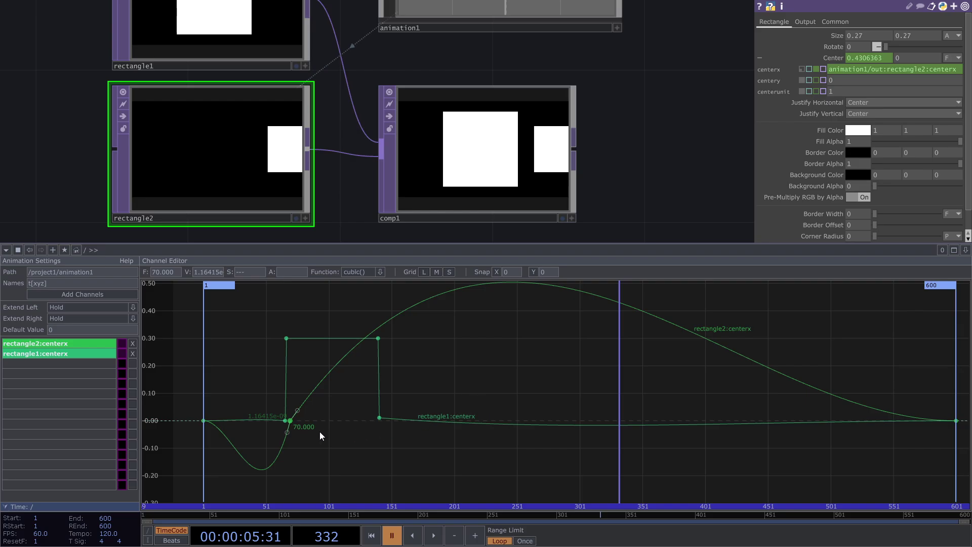
{"action": "left_click", "coordinate": [547, 426]}
{"action": "left_click_drag", "start_coordinate": [549, 426], "coordinate": [521, 352]}
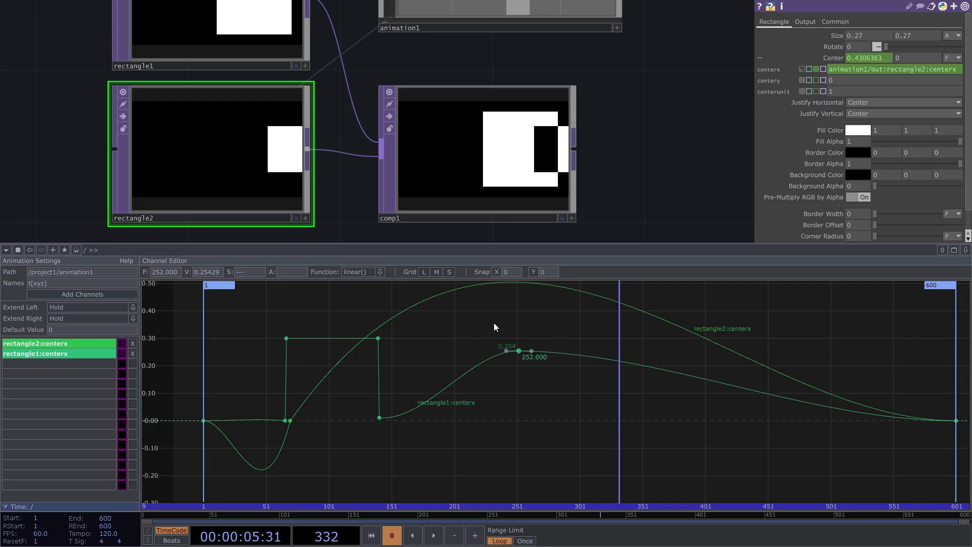
Undo the new key's tangent edit and set rectangle1's Center X curve function to linear().
{"action": "left_click_drag", "start_coordinate": [531, 350], "coordinate": [526, 359]}
{"action": "key", "text": "ctrl+z"}
{"action": "left_click", "coordinate": [444, 395]}
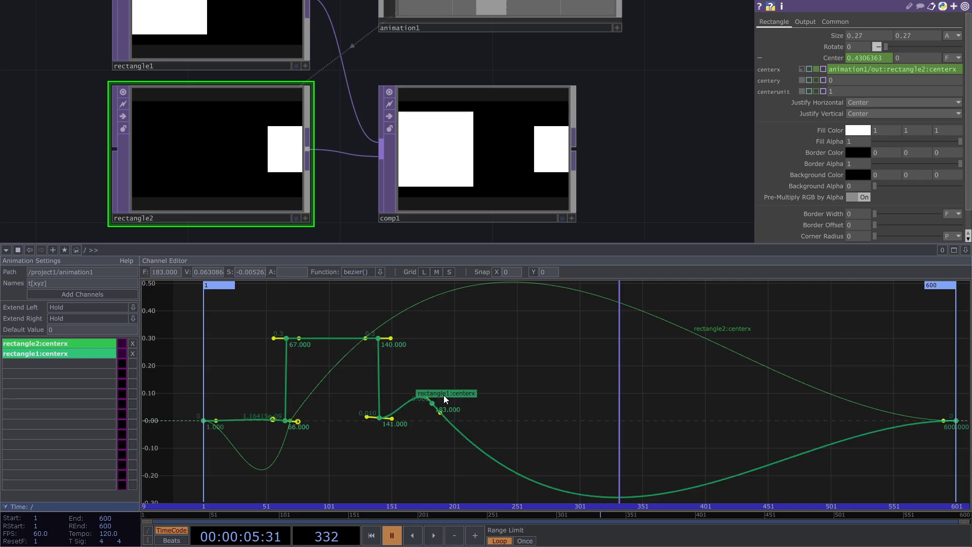
{"action": "left_click", "coordinate": [380, 273]}
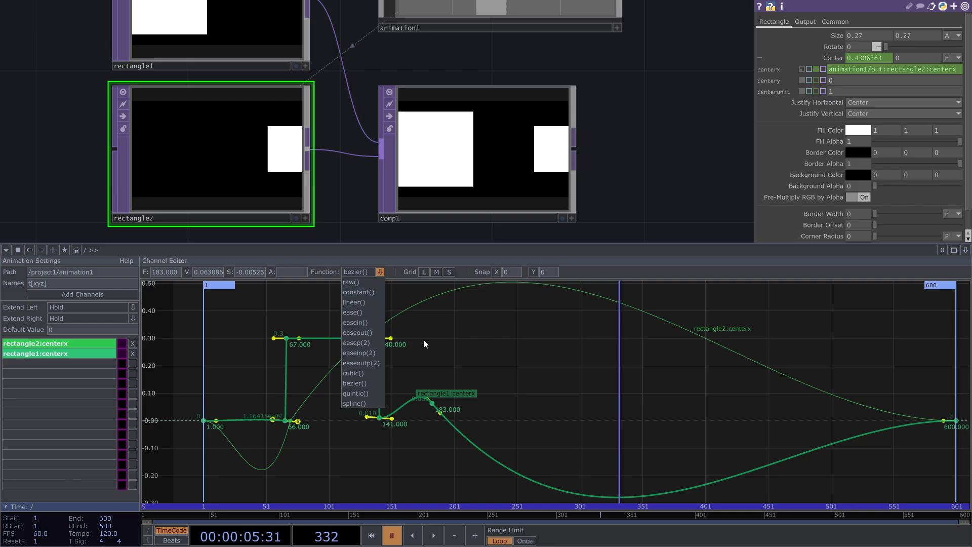
{"action": "left_click", "coordinate": [360, 302]}
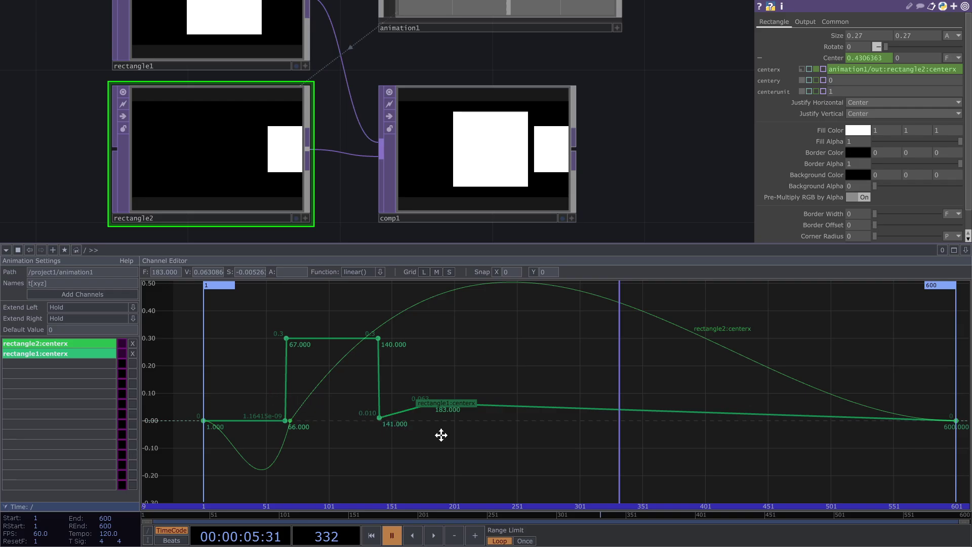
{"action": "left_click", "coordinate": [429, 422]}
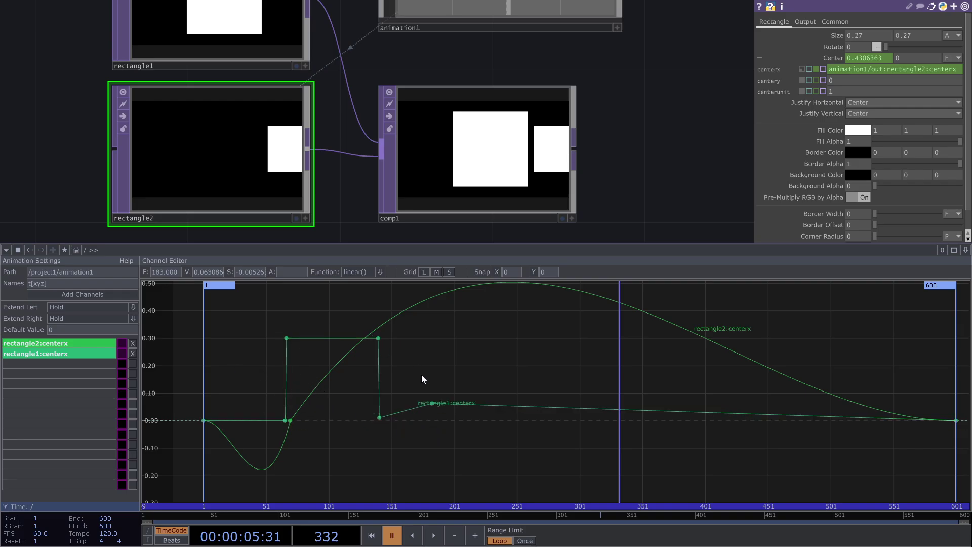
Set rectangle2's Center X curve function to constant(), flattening it to 0.
{"action": "left_click", "coordinate": [729, 331]}
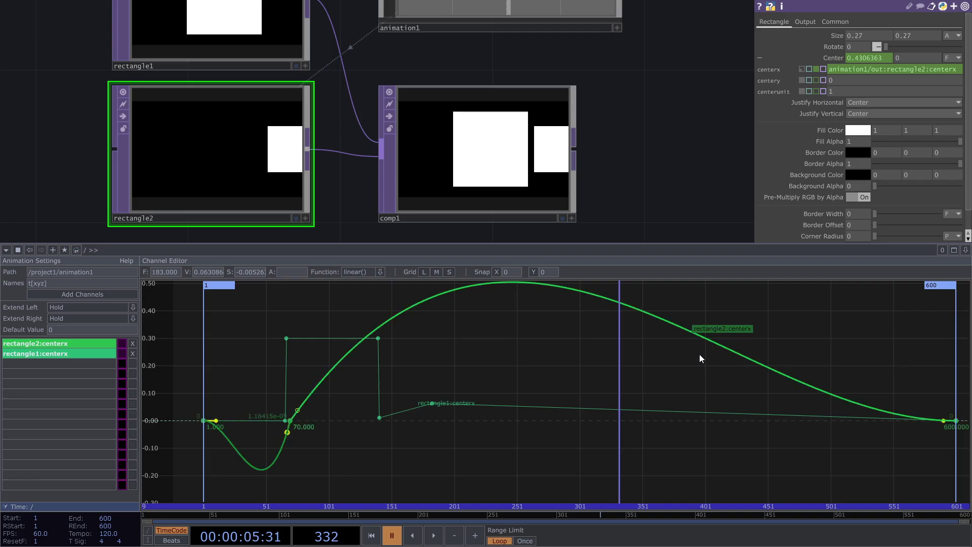
{"action": "left_click", "coordinate": [379, 272]}
{"action": "left_click", "coordinate": [363, 297]}
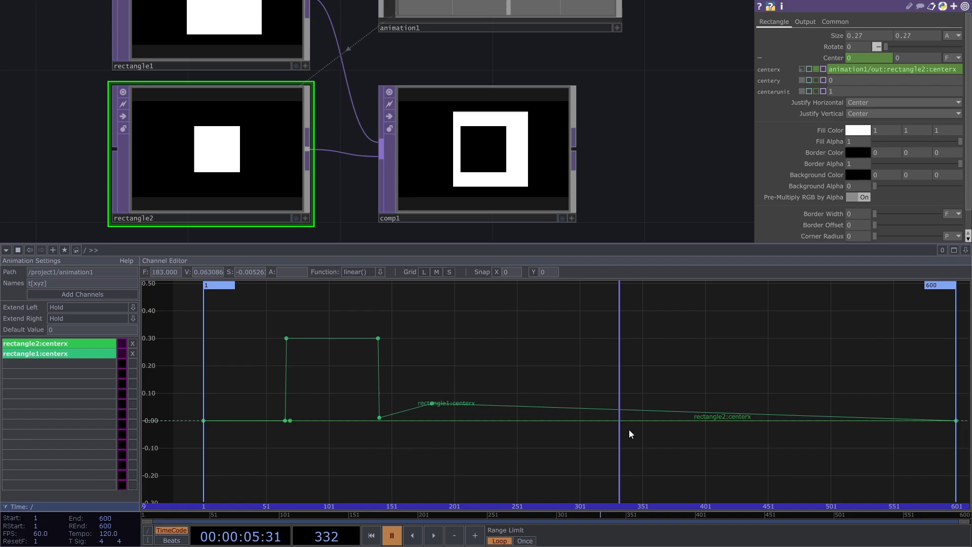
Undo the constant() change so rectangle2's Center X curve dips and peaks again.
{"action": "key", "text": "c"}
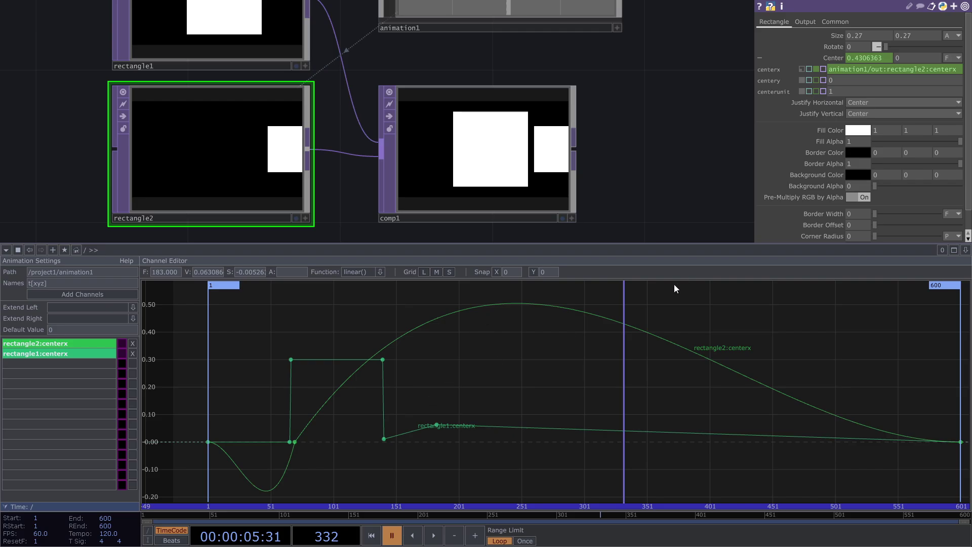
{"action": "left_click", "coordinate": [297, 442]}
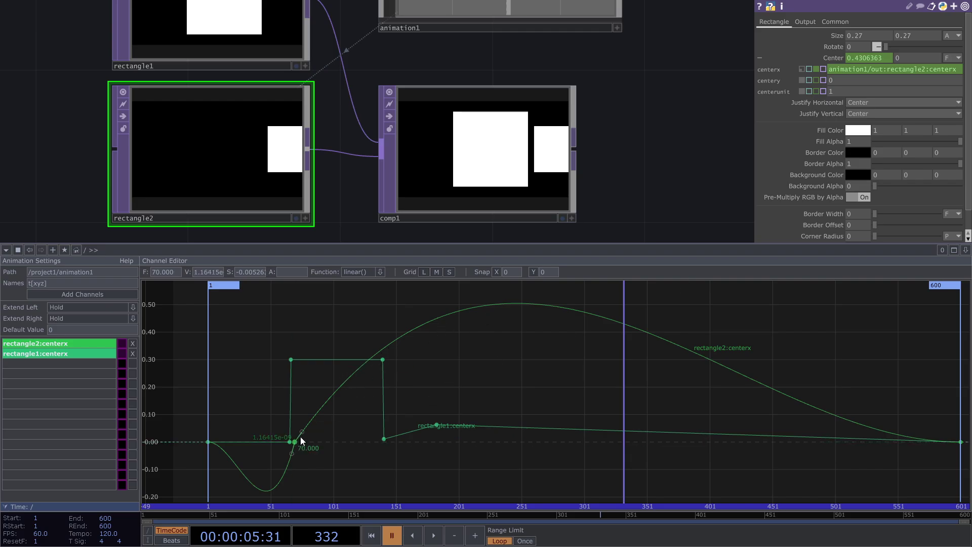
{"action": "left_click", "coordinate": [337, 426]}
{"action": "mouse_move", "coordinate": [469, 388]}
{"action": "middle_mouse_down"}
{"action": "mouse_move", "coordinate": [405, 366]}
{"action": "mouse_move", "coordinate": [418, 379]}
{"action": "middle_mouse_up"}
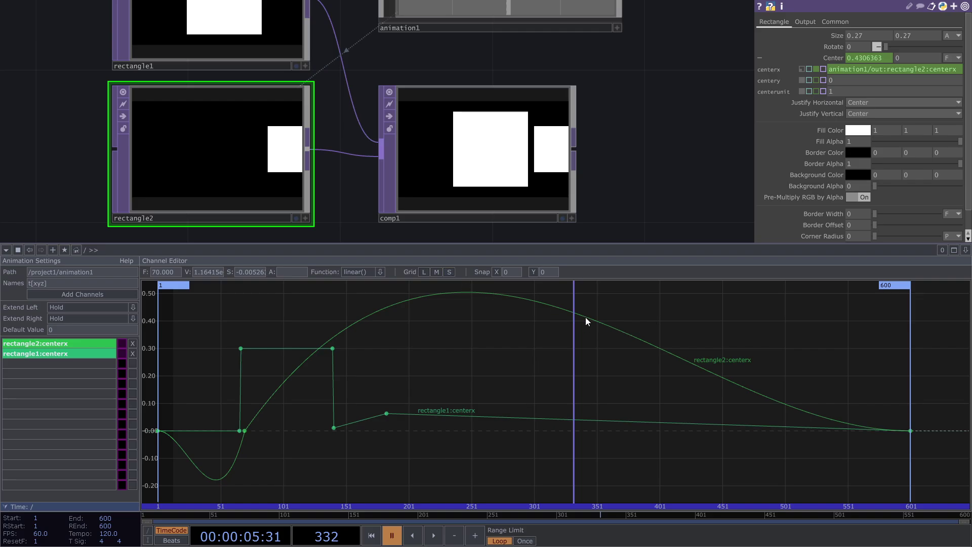
Step the channel editor grid from coarse to finest and nudge the frame-67 key to 0.301.
{"action": "left_click", "coordinate": [423, 273]}
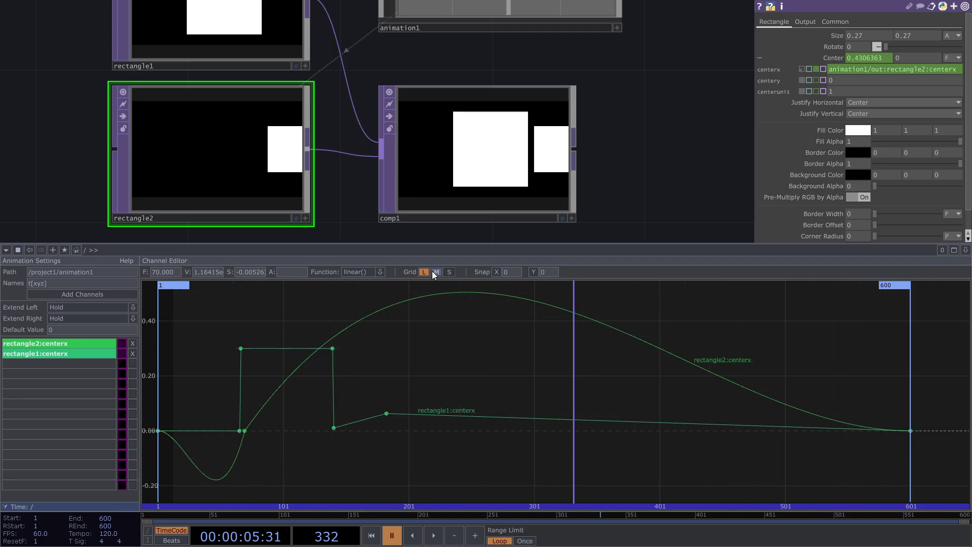
{"action": "left_click", "coordinate": [436, 272]}
{"action": "left_click", "coordinate": [448, 272]}
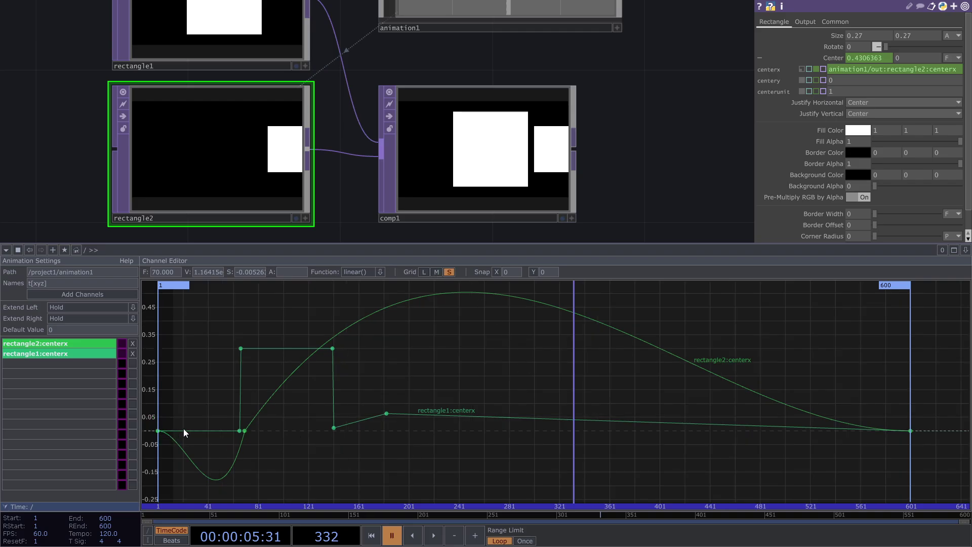
{"action": "left_click_drag", "start_coordinate": [241, 346], "coordinate": [238, 344]}
Move rectangle1's post-pulse key from frame 183 to frame 205 at value 0.
{"action": "type", "text": ".5"}
{"action": "left_click_drag", "start_coordinate": [388, 413], "coordinate": [416, 344]}
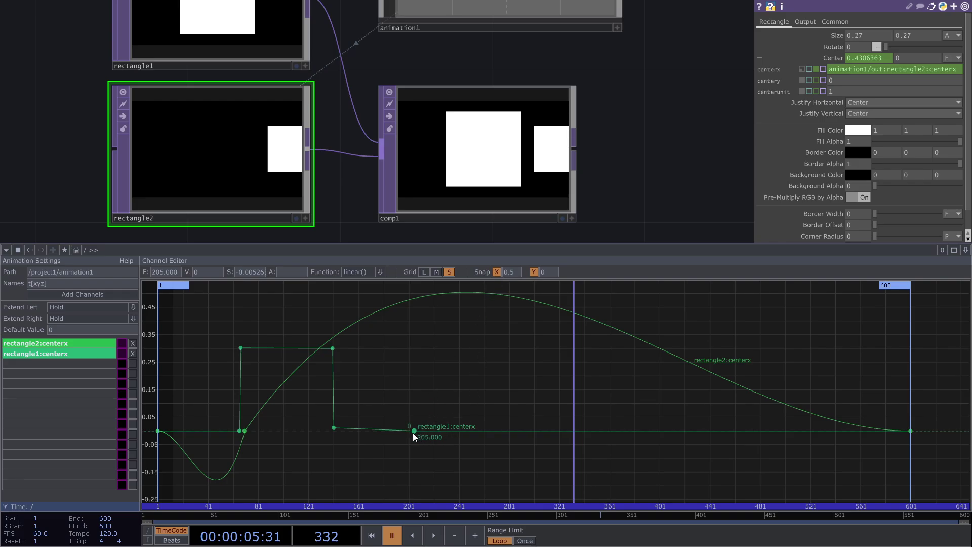
{"action": "left_click_drag", "start_coordinate": [414, 432], "coordinate": [414, 363]}
{"action": "middle_click_drag", "start_coordinate": [445, 369], "coordinate": [453, 386]}
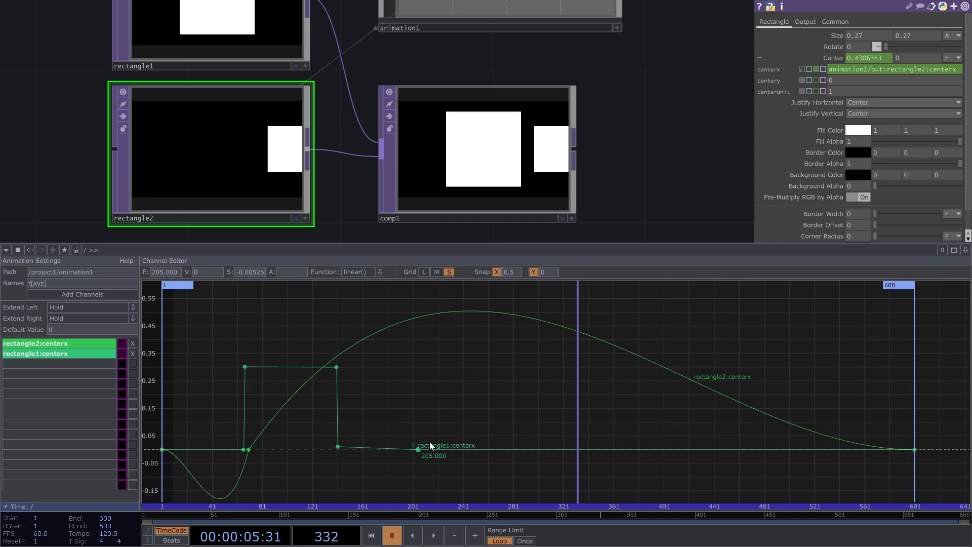
Use a medium grid with horizontal snap 1 and nudge rectangle1's key to about frame 205.8.
{"action": "left_click", "coordinate": [437, 272]}
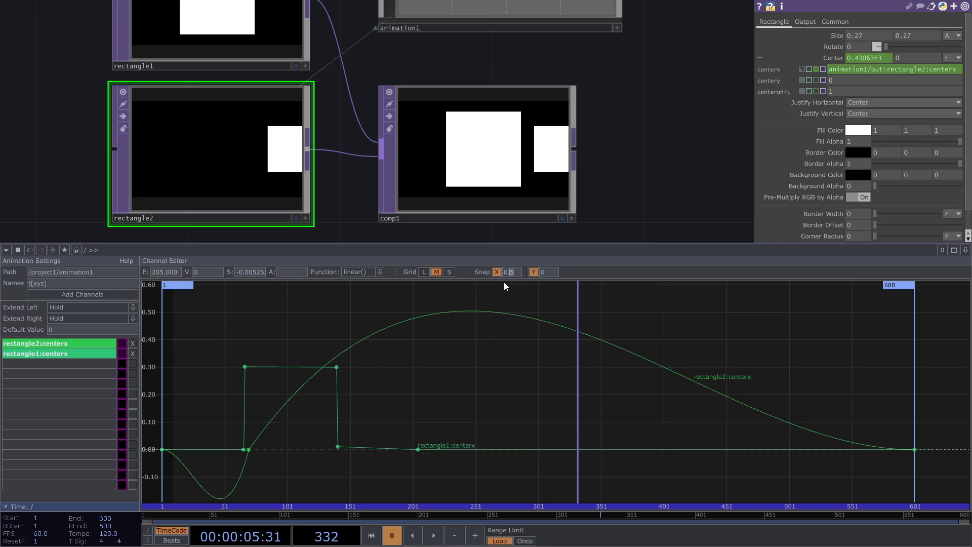
{"action": "type", "text": "1"}
{"action": "key", "text": "Return"}
{"action": "left_click_drag", "start_coordinate": [419, 443], "coordinate": [422, 376]}
Set vertical snap to 0.1, raise rectangle1's frame-205 key to 0.3, and end playback at 422.
{"action": "left_click", "coordinate": [536, 269]}
{"action": "type", "text": "0.1"}
{"action": "key", "text": "Return"}
{"action": "mouse_move", "coordinate": [418, 446]}
{"action": "left_mouse_down"}
{"action": "mouse_move", "coordinate": [417, 308]}
{"action": "mouse_move", "coordinate": [416, 438]}
{"action": "left_mouse_up"}
{"action": "mouse_move", "coordinate": [892, 287]}
{"action": "left_mouse_down"}
{"action": "mouse_move", "coordinate": [809, 288]}
{"action": "mouse_move", "coordinate": [723, 307]}
{"action": "mouse_move", "coordinate": [521, 387]}
{"action": "mouse_move", "coordinate": [618, 385]}
{"action": "left_mouse_up"}
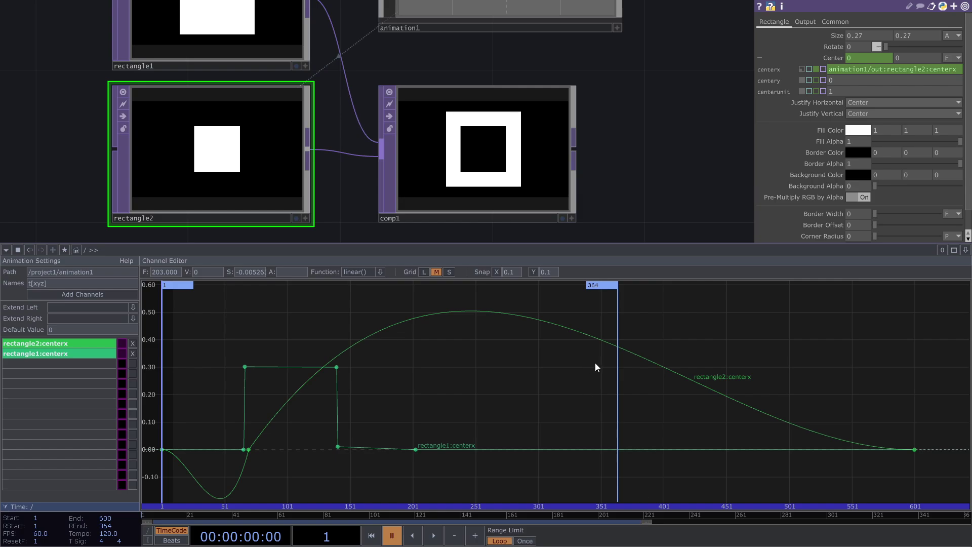
Play the animation and shorten the playback loop to frames 122–199.
{"action": "left_click", "coordinate": [428, 539]}
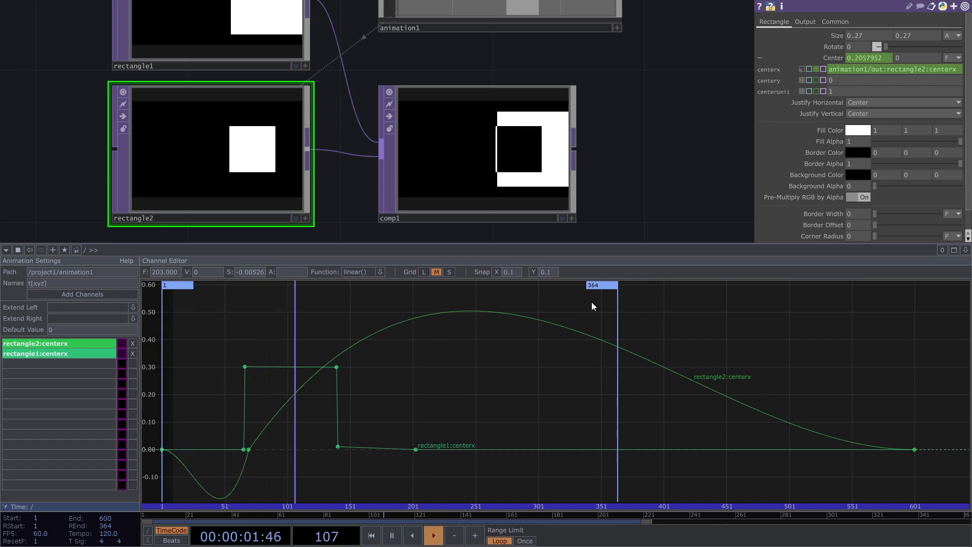
{"action": "mouse_move", "coordinate": [597, 289]}
{"action": "left_mouse_down"}
{"action": "mouse_move", "coordinate": [421, 300]}
{"action": "mouse_move", "coordinate": [390, 330]}
{"action": "left_mouse_up"}
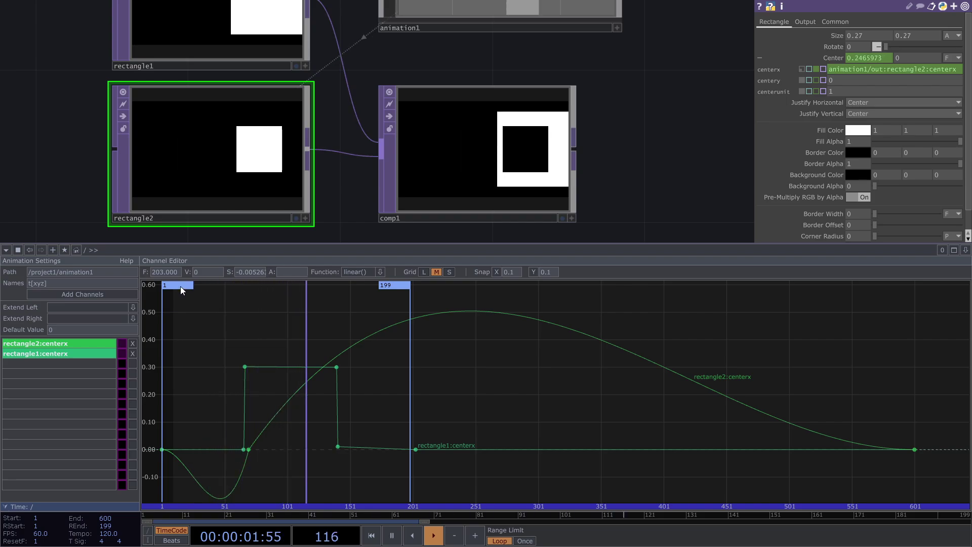
{"action": "mouse_move", "coordinate": [180, 286]}
{"action": "left_mouse_down"}
{"action": "mouse_move", "coordinate": [335, 294]}
{"action": "mouse_move", "coordinate": [310, 291]}
{"action": "left_mouse_up"}
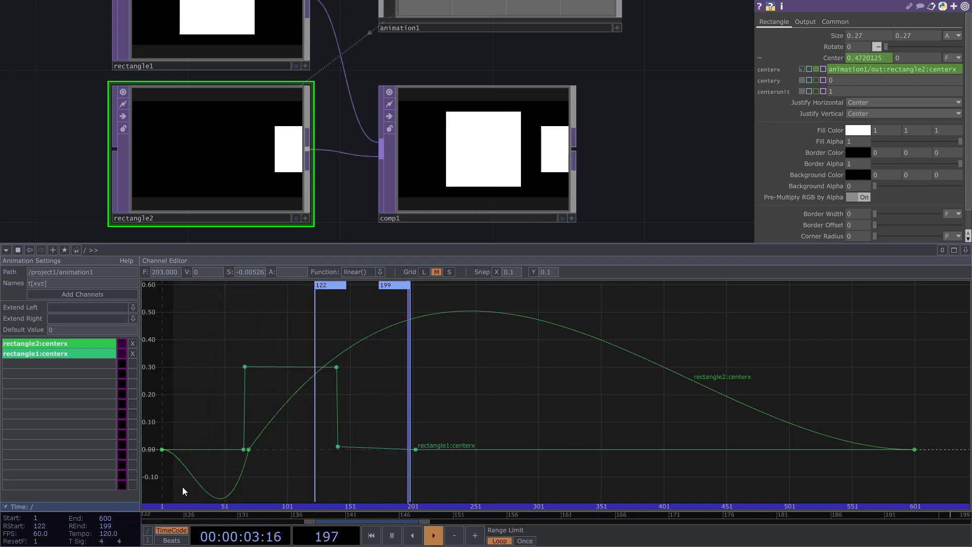
{"action": "left_click", "coordinate": [359, 344]}
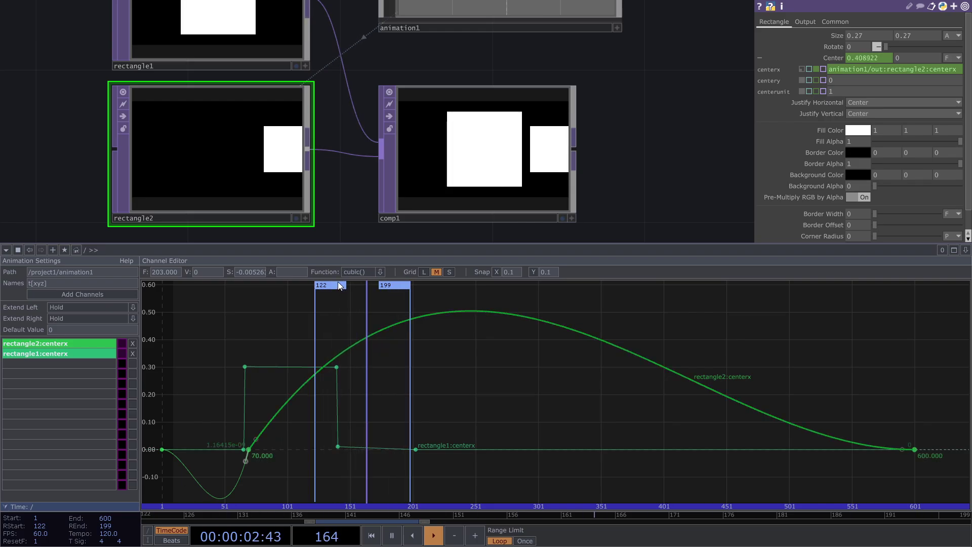
{"action": "left_click", "coordinate": [297, 303]}
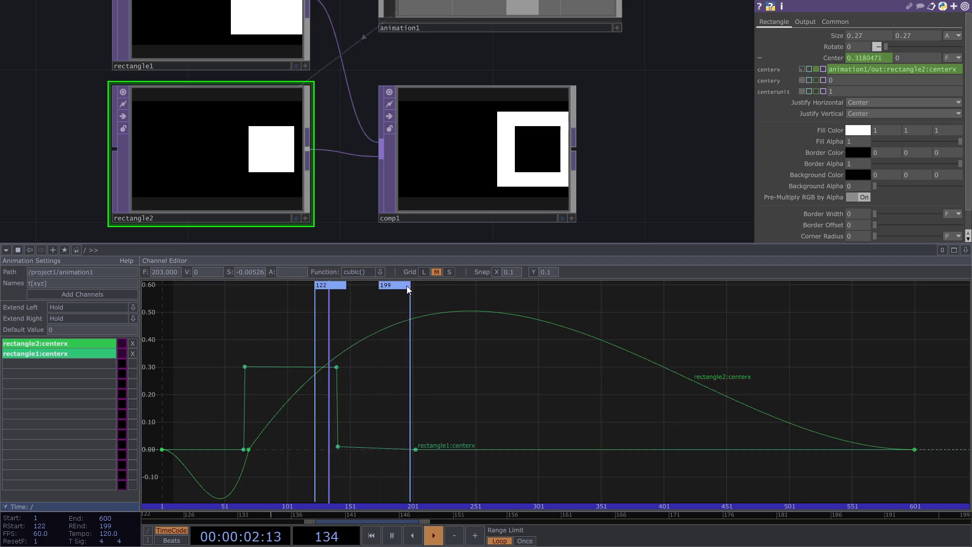
{"action": "scroll", "coordinate": [639, 130], "scroll_direction": "down", "scroll_amount": 3}
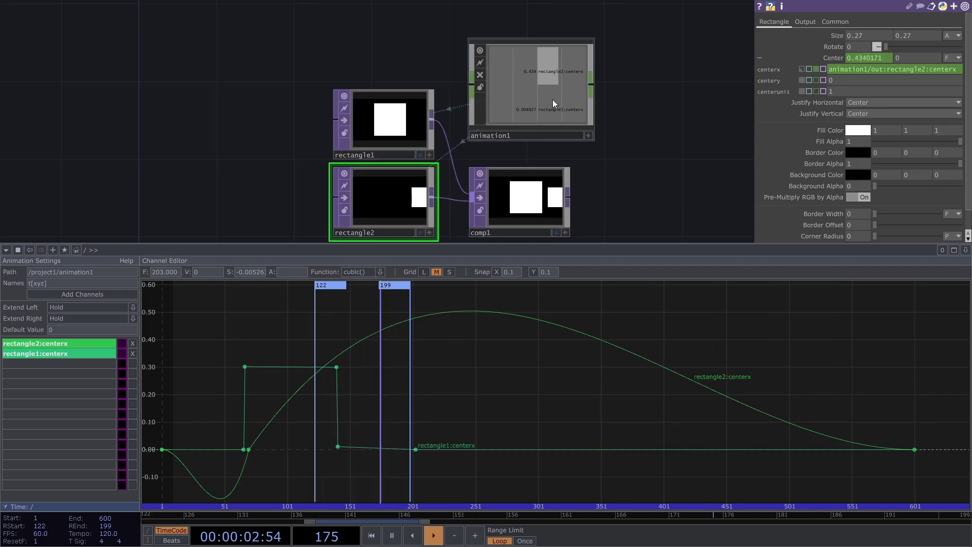
On animation1's Range page, set the range Type to Custom.
{"action": "left_click", "coordinate": [553, 101]}
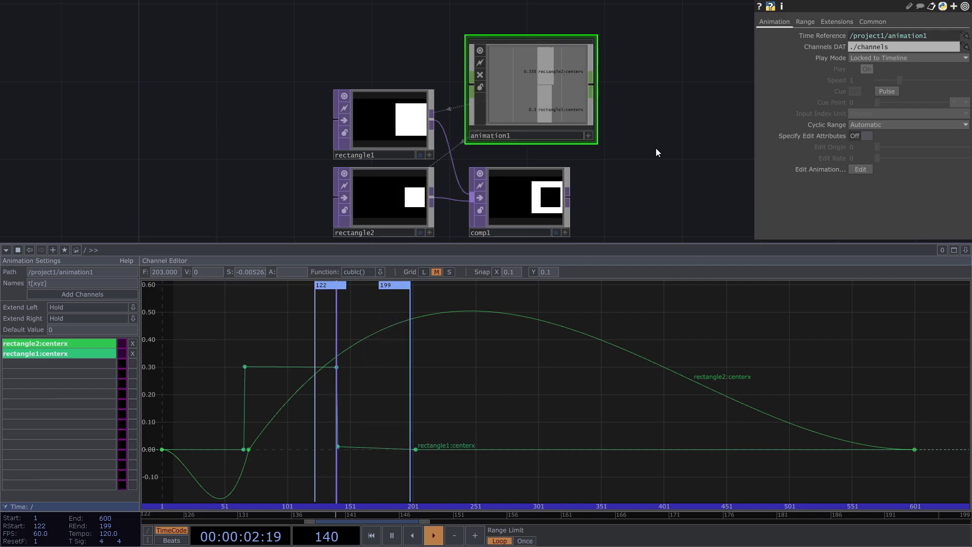
{"action": "left_click_drag", "start_coordinate": [655, 147], "coordinate": [648, 73]}
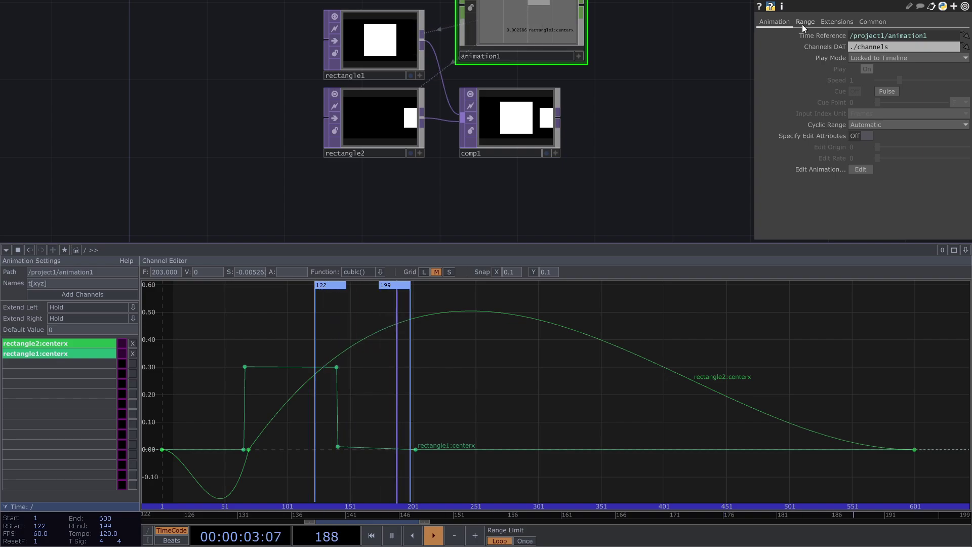
{"action": "left_click_drag", "start_coordinate": [631, 68], "coordinate": [624, 98]}
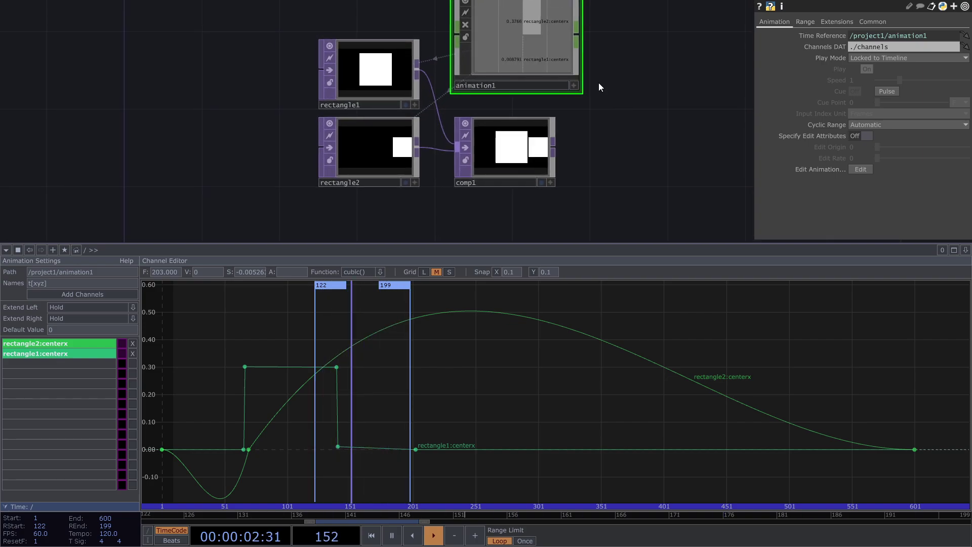
{"action": "left_click", "coordinate": [799, 23]}
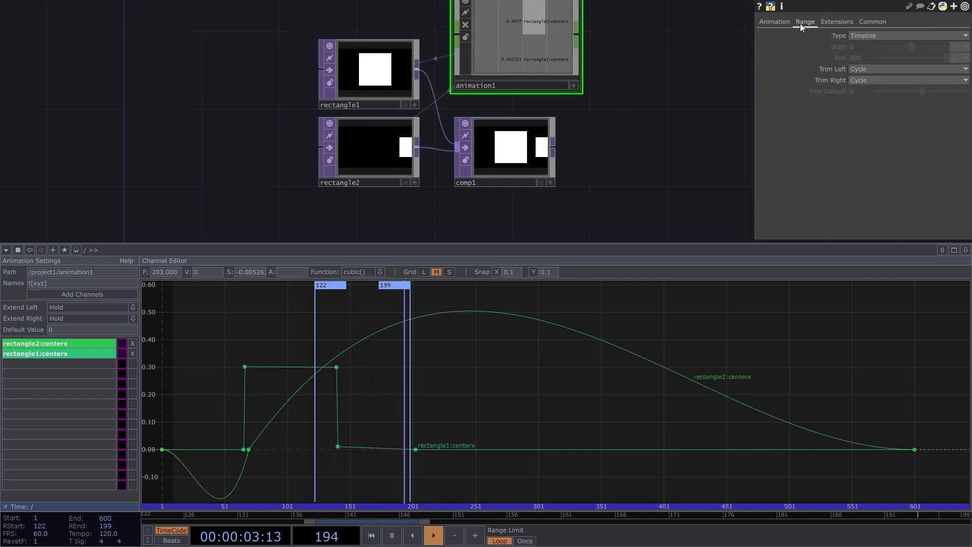
{"action": "left_click", "coordinate": [867, 37]}
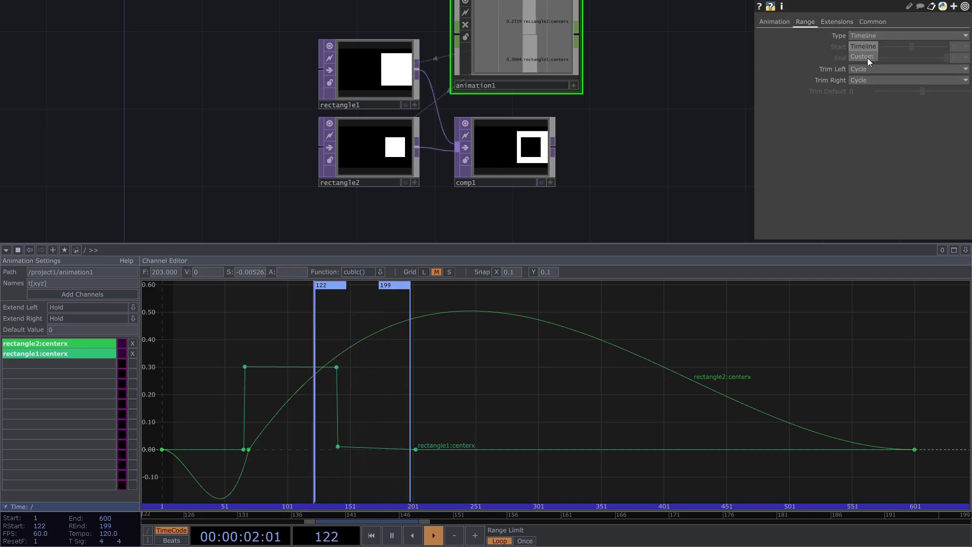
{"action": "left_click", "coordinate": [866, 58]}
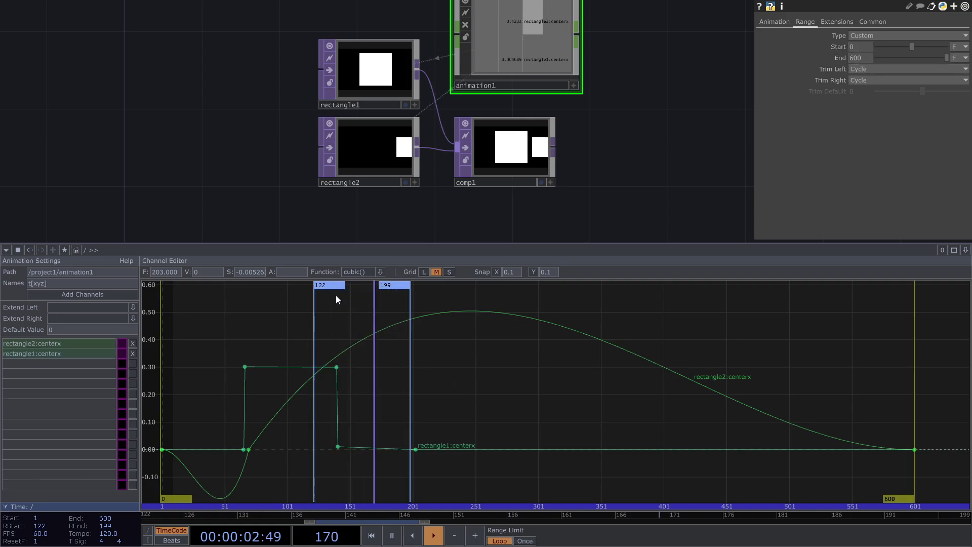
Reset the playback range to start at frame 1 and end at 600.
{"action": "left_click_drag", "start_coordinate": [327, 286], "coordinate": [171, 316]}
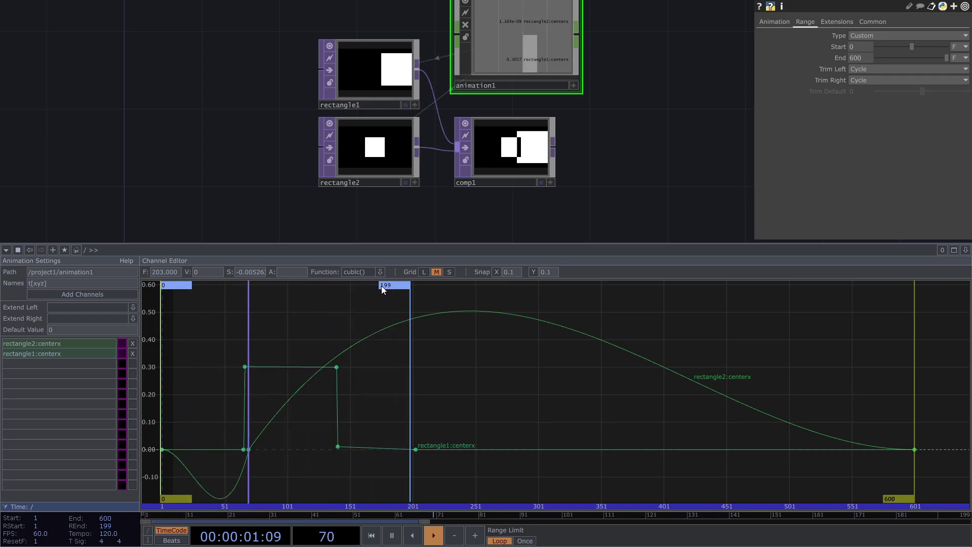
{"action": "left_click", "coordinate": [120, 527]}
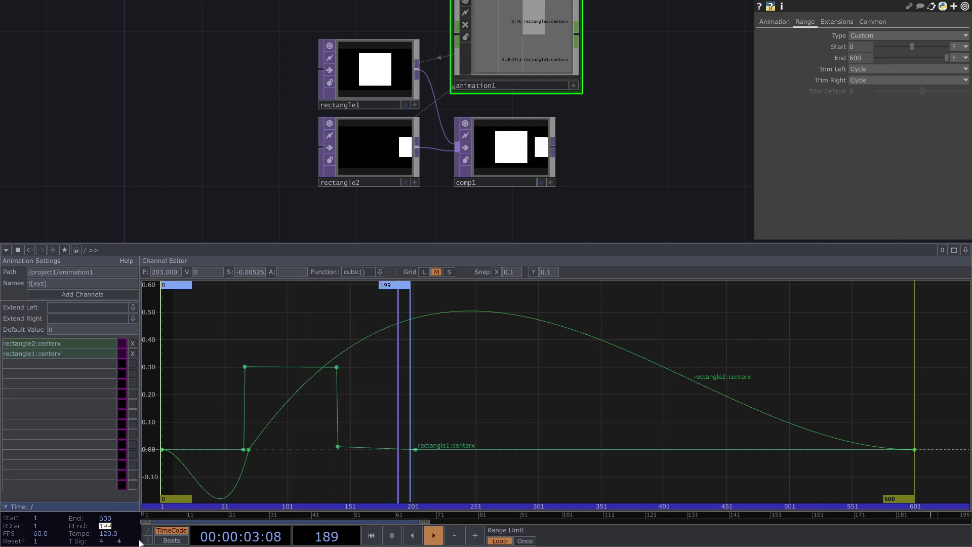
{"action": "type", "text": "600"}
{"action": "key", "text": "Return"}
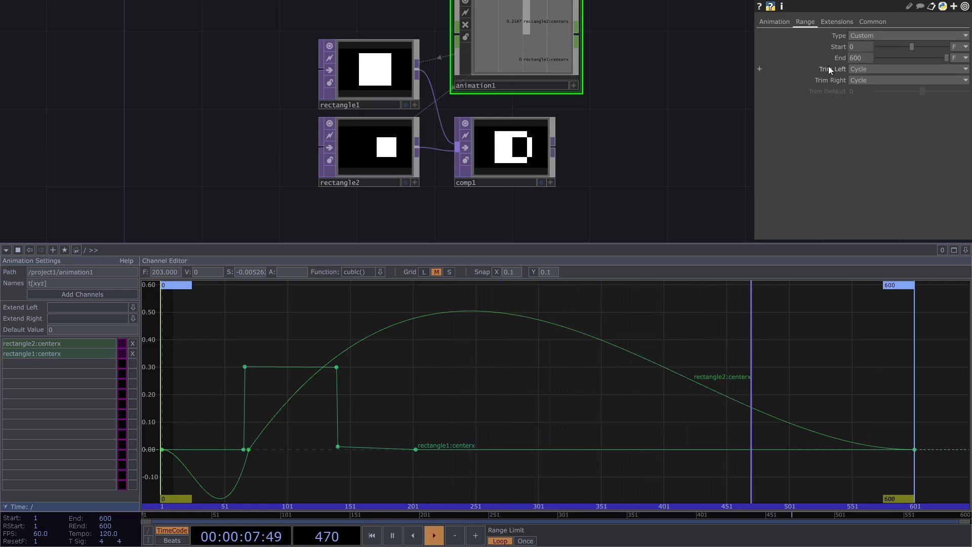
Drag the custom range markers through test positions, ending at Start 0 and End 596.
{"action": "left_click_drag", "start_coordinate": [836, 75], "coordinate": [879, 79]}
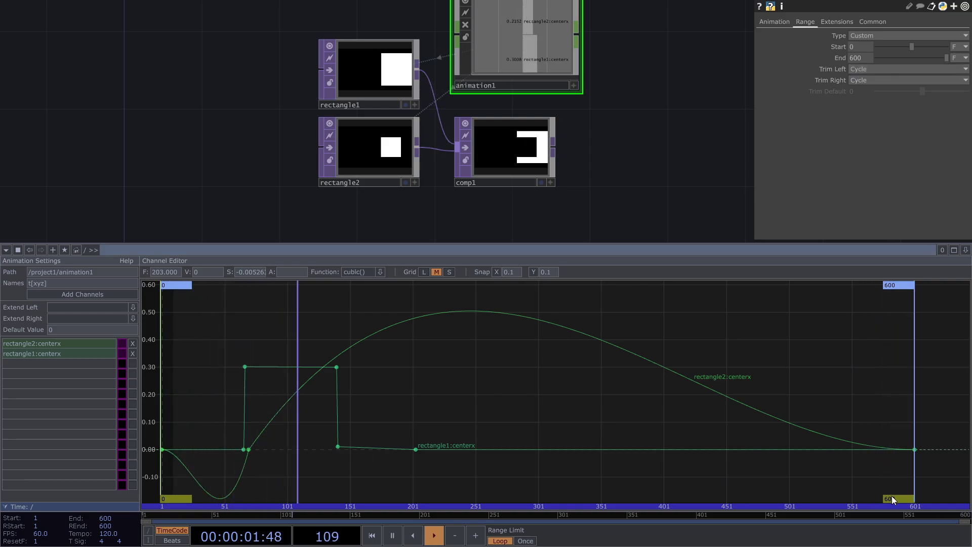
{"action": "mouse_move", "coordinate": [893, 499]}
{"action": "left_mouse_down"}
{"action": "mouse_move", "coordinate": [547, 499]}
{"action": "mouse_move", "coordinate": [570, 491]}
{"action": "left_mouse_up"}
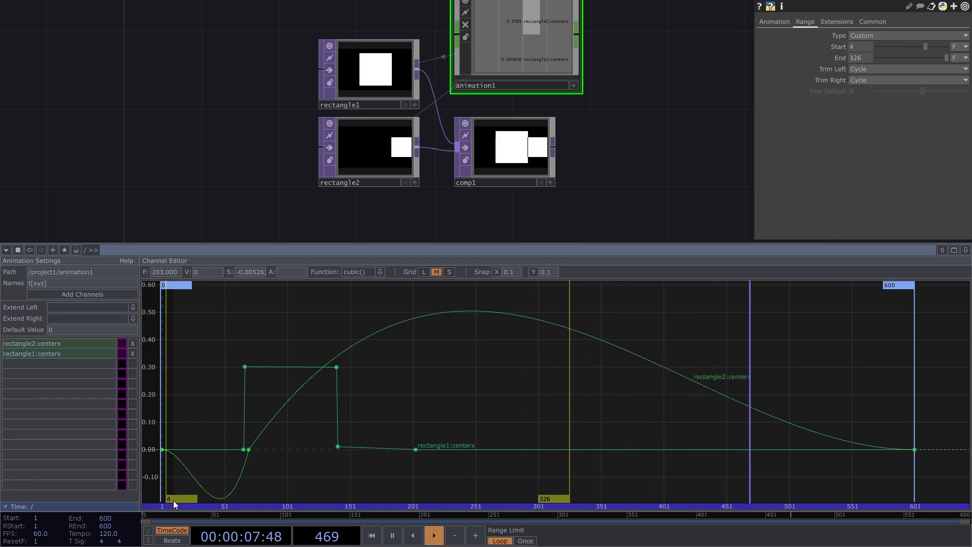
{"action": "left_click_drag", "start_coordinate": [173, 500], "coordinate": [332, 473]}
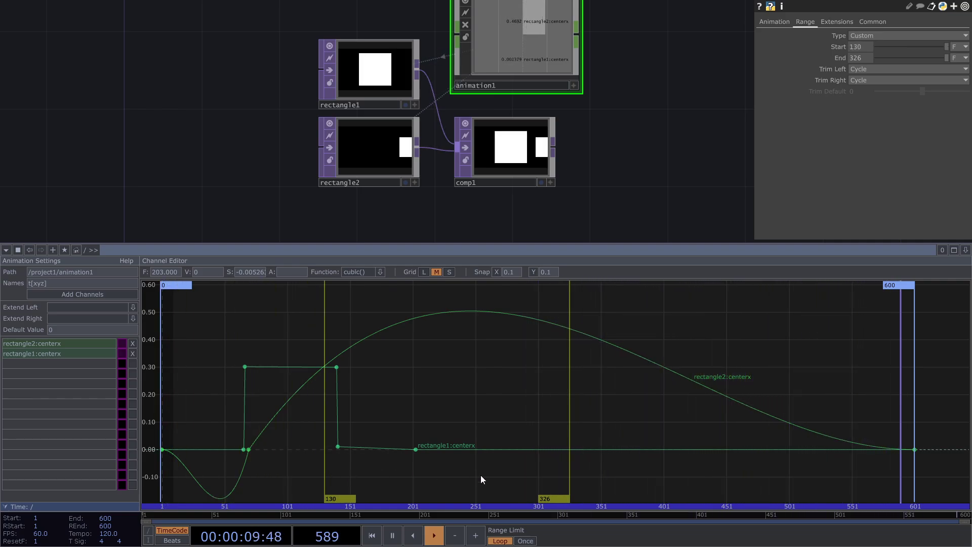
{"action": "left_click_drag", "start_coordinate": [541, 497], "coordinate": [322, 491]}
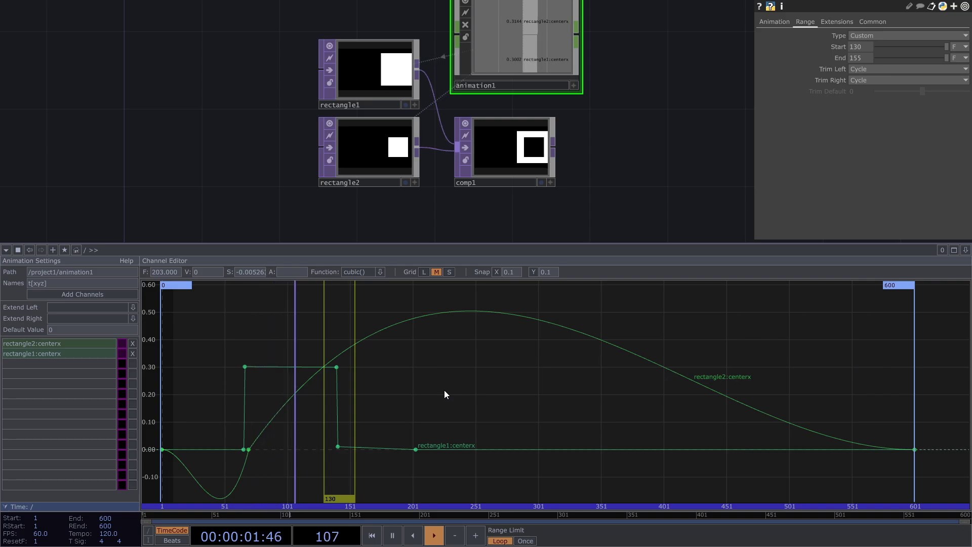
{"action": "scroll", "coordinate": [536, 157], "scroll_direction": "up", "scroll_amount": 5}
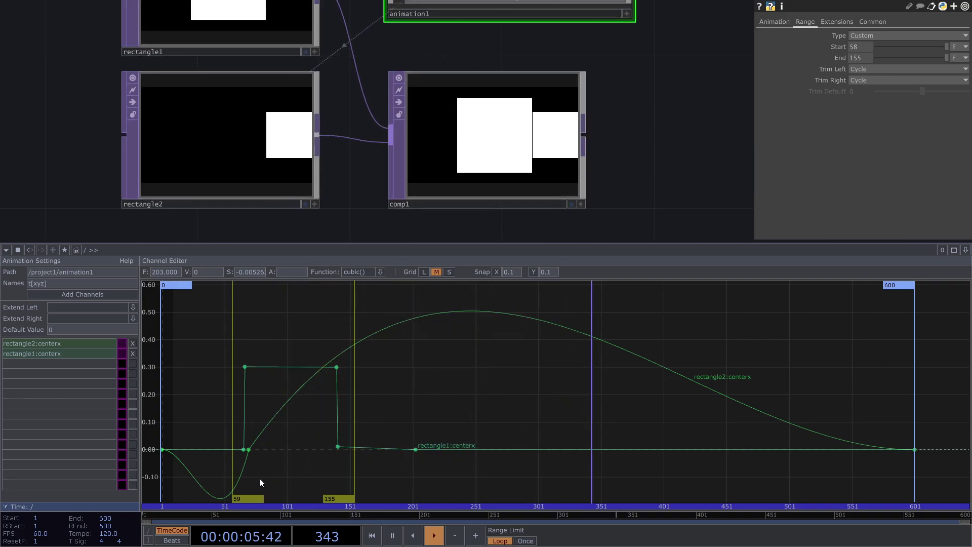
{"action": "left_click_drag", "start_coordinate": [357, 491], "coordinate": [360, 492]}
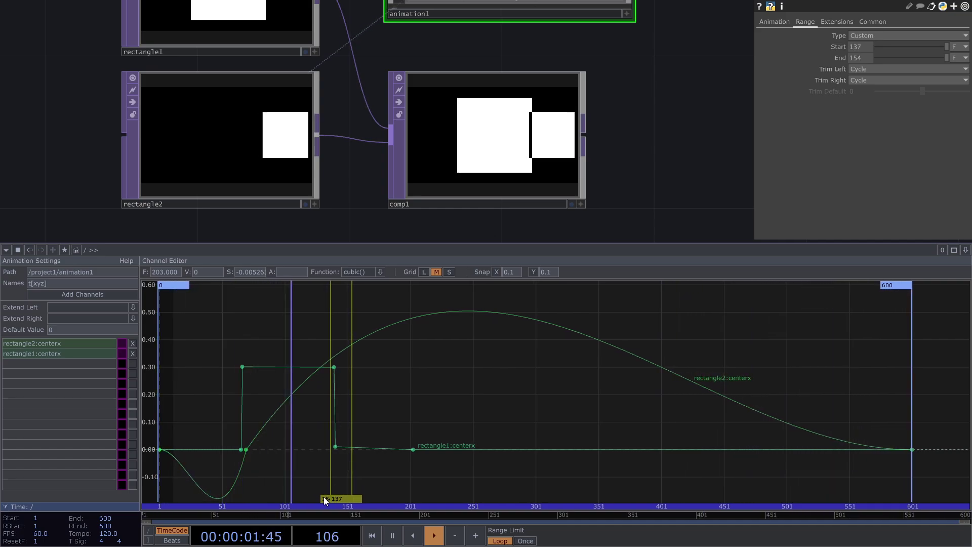
{"action": "mouse_move", "coordinate": [321, 497]}
{"action": "left_mouse_down"}
{"action": "mouse_move", "coordinate": [451, 485]}
{"action": "mouse_move", "coordinate": [172, 500]}
{"action": "left_mouse_up"}
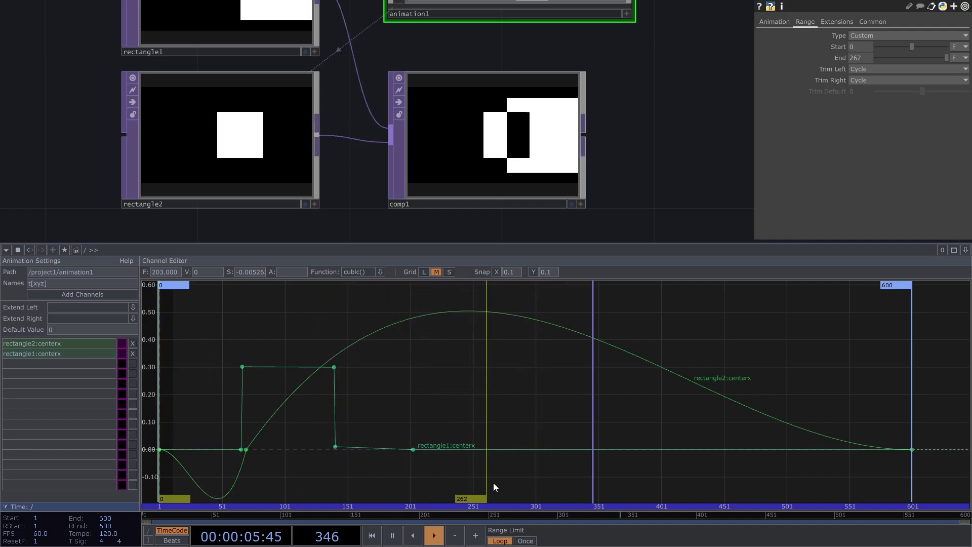
{"action": "left_click_drag", "start_coordinate": [468, 496], "coordinate": [891, 509]}
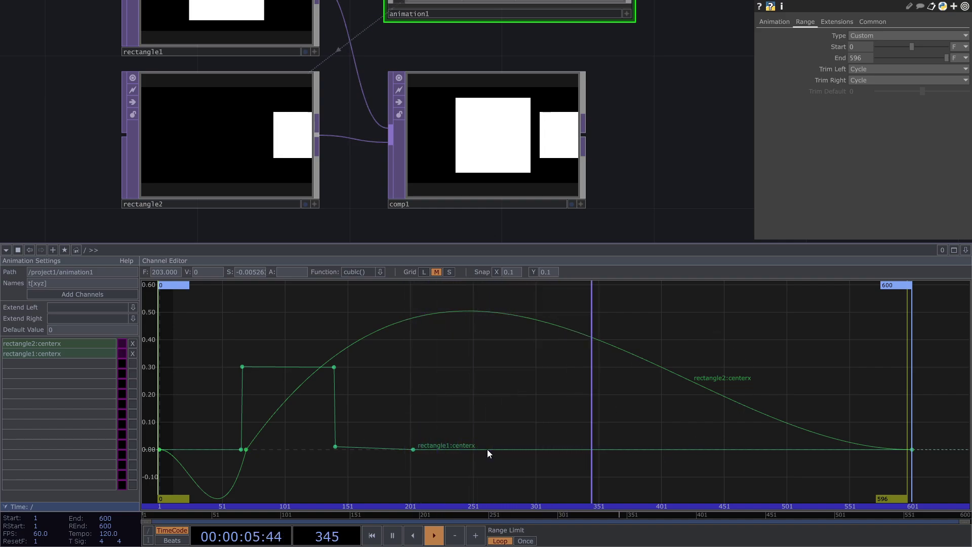
{"action": "left_click_drag", "start_coordinate": [649, 179], "coordinate": [630, 161]}
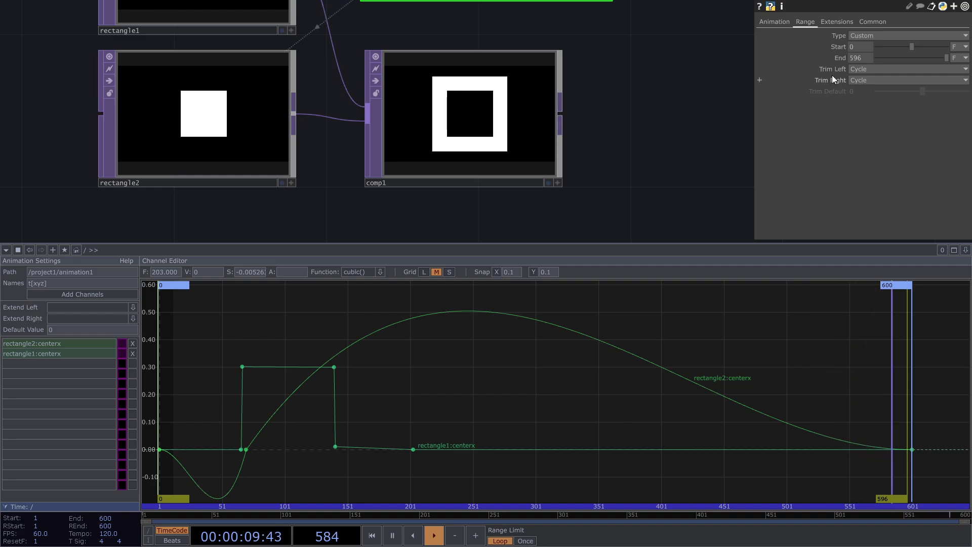